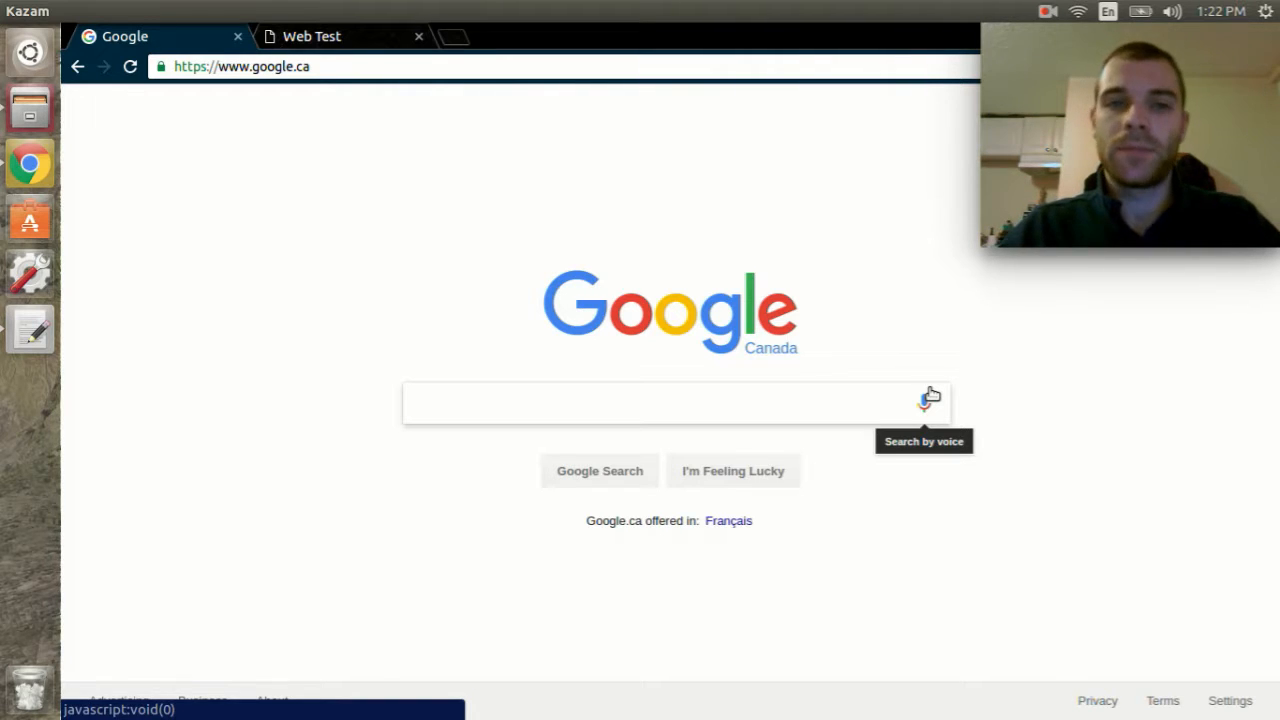
Step: Search Google for 'github'
{"action": "left_click", "coordinate": [553, 399]}
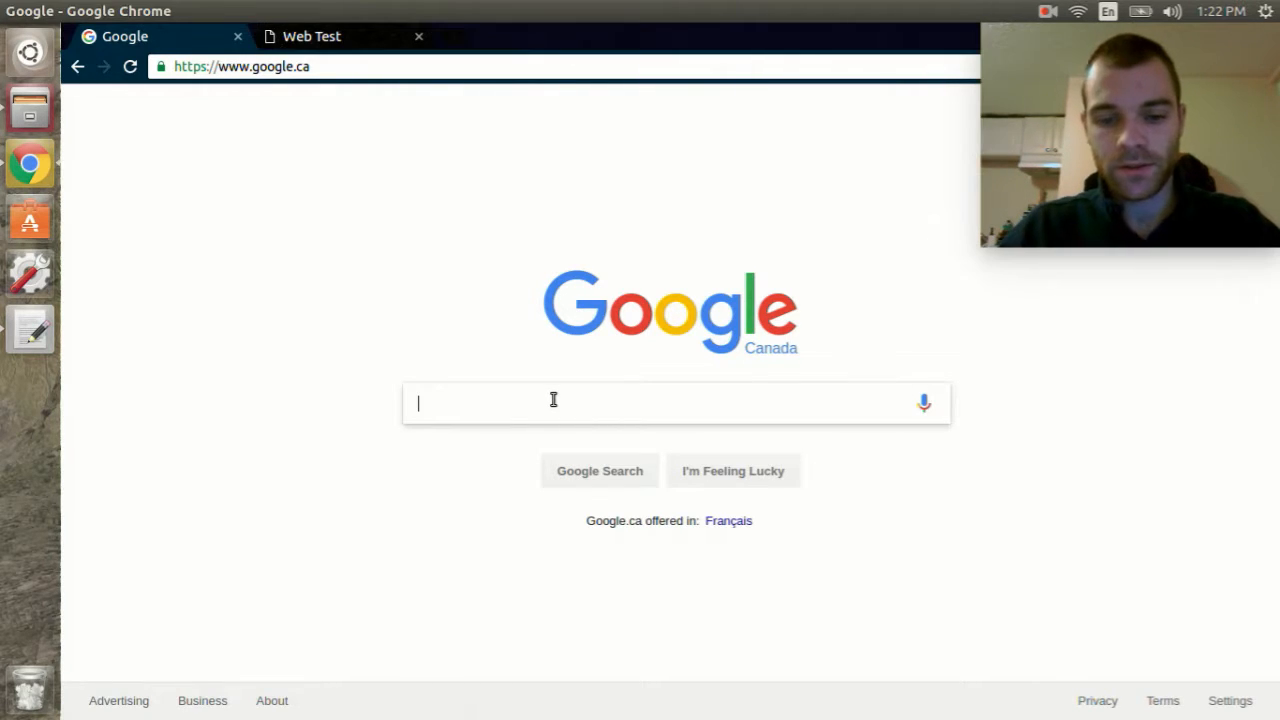
{"action": "type", "text": "gith"}
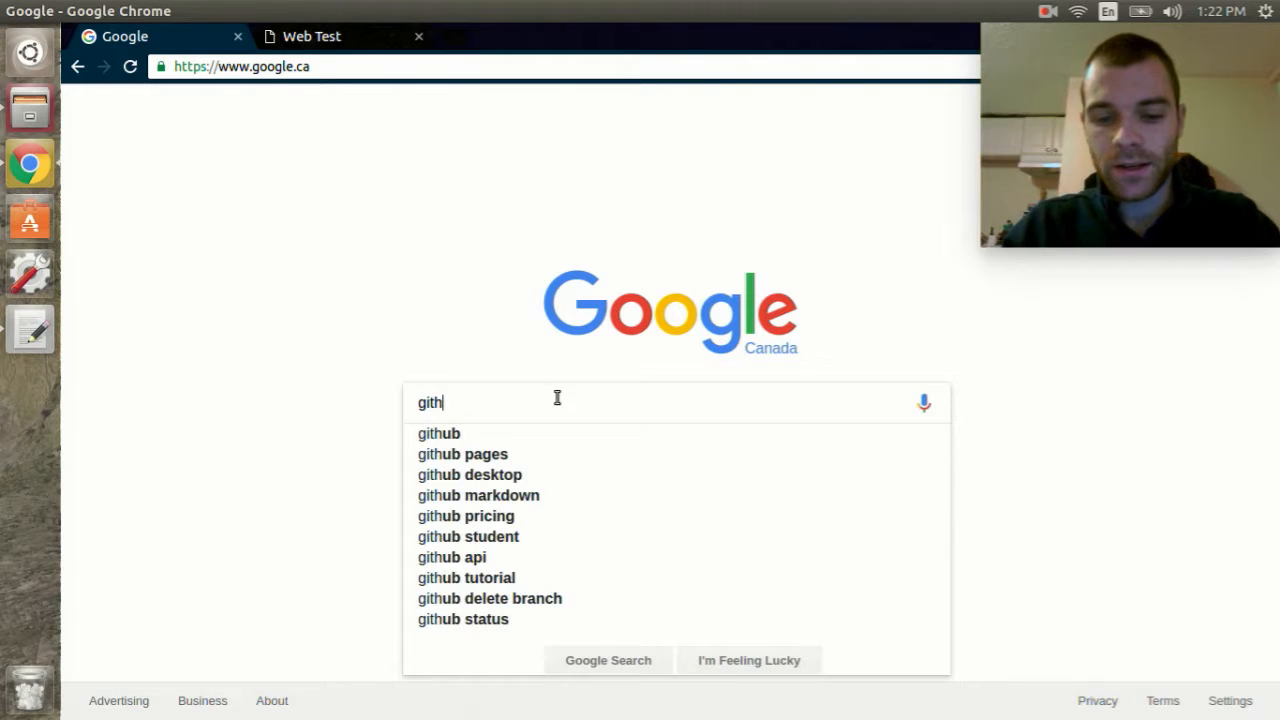
{"action": "type", "text": "ub"}
{"action": "key", "text": "Return"}
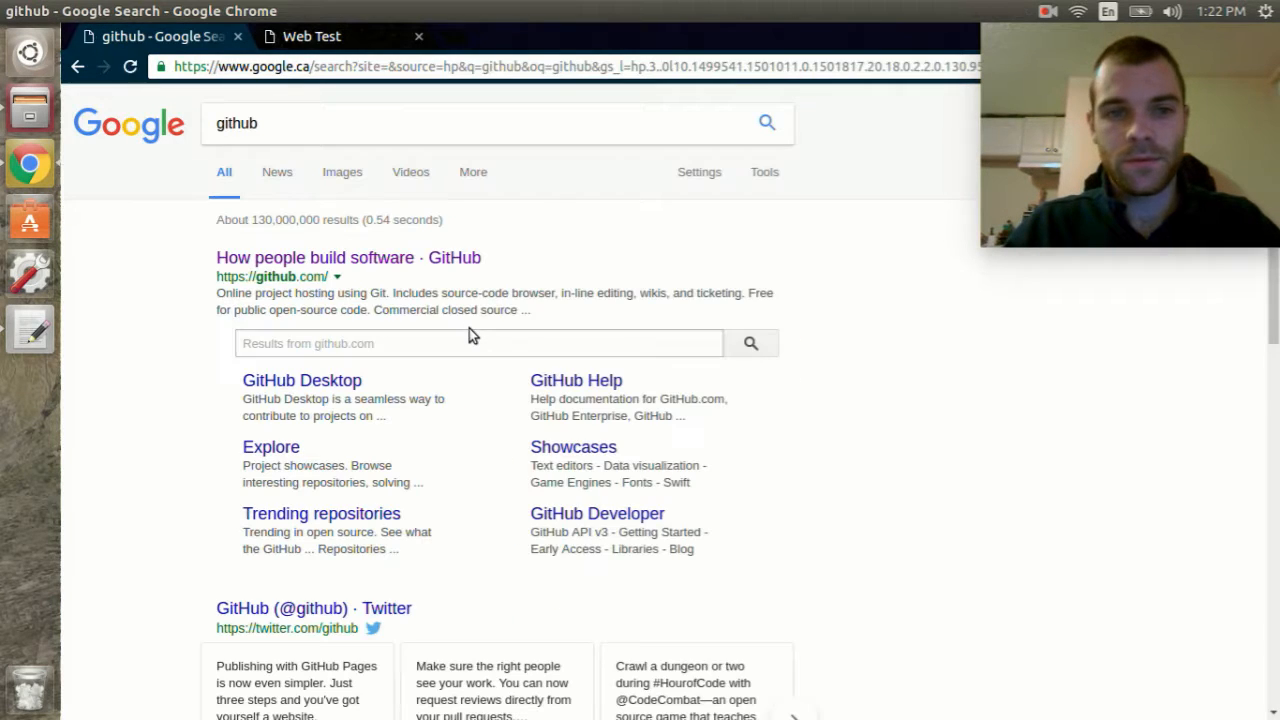
Step: Go to GitHub from the results and fill the sign-up form with a username, e-mail and password
{"action": "left_click", "coordinate": [455, 262]}
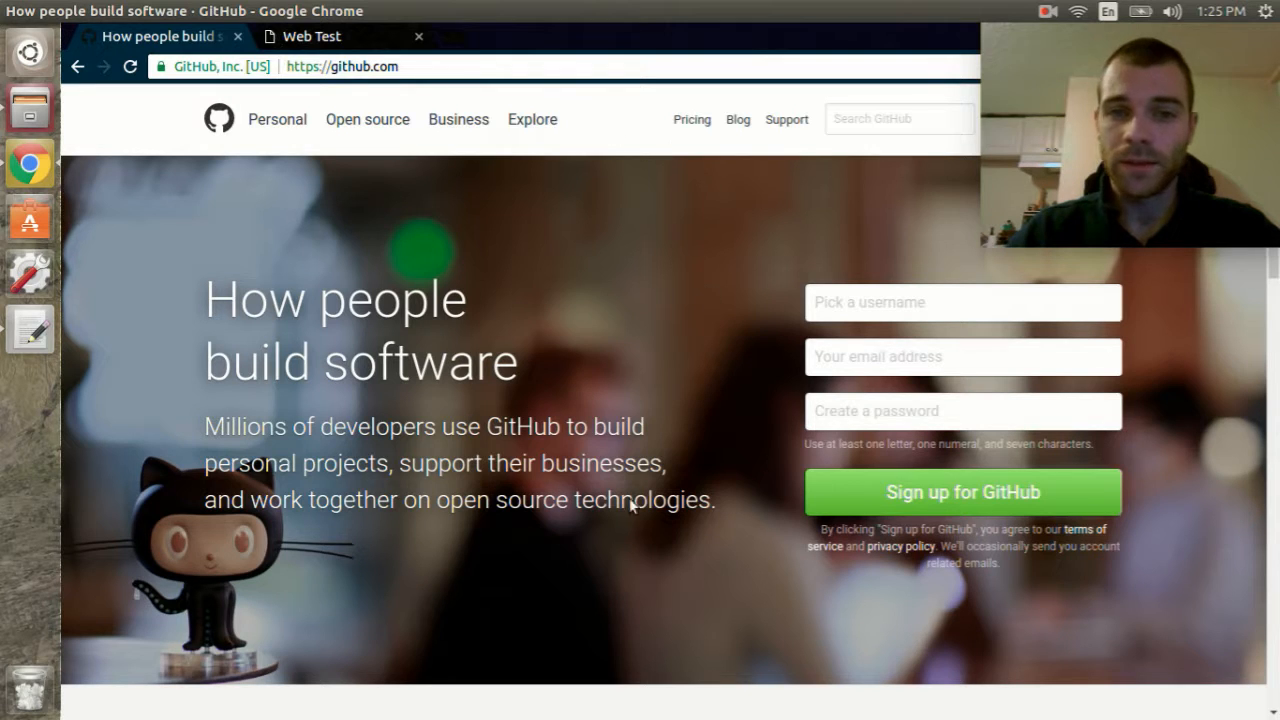
{"action": "left_click", "coordinate": [894, 303]}
{"action": "type", "text": "e"}
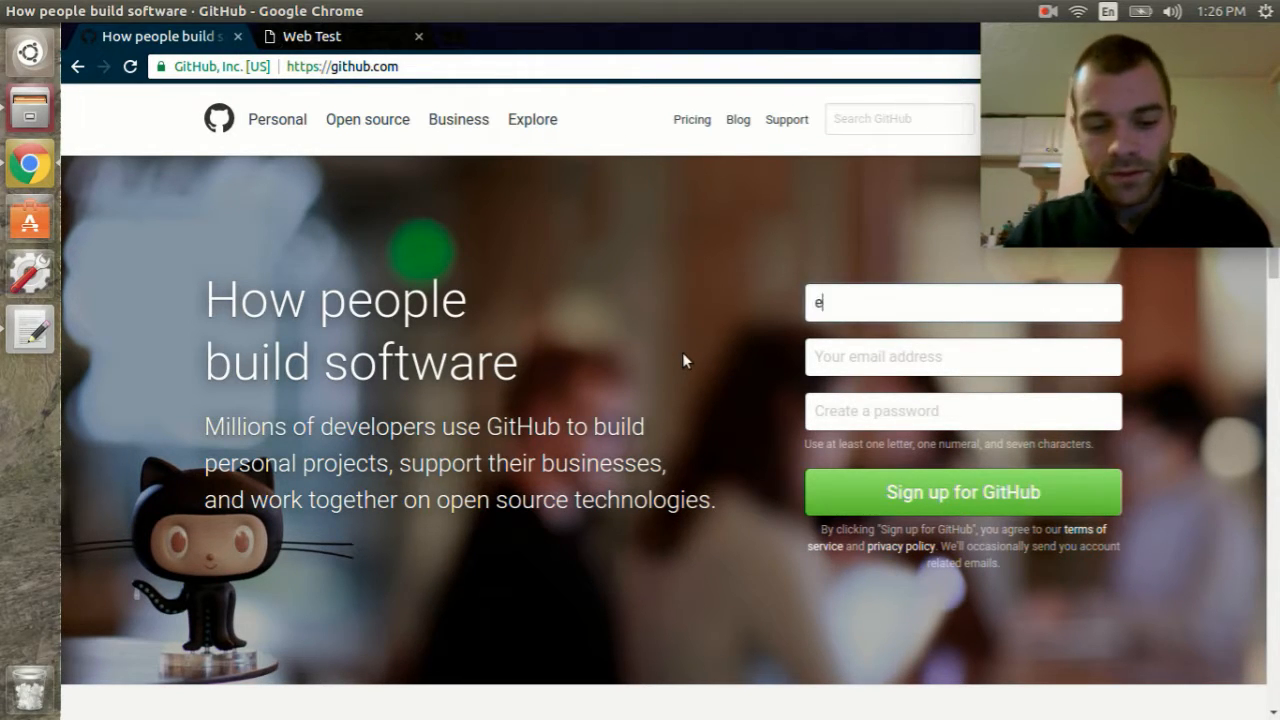
{"action": "type", "text": "xamplename"}
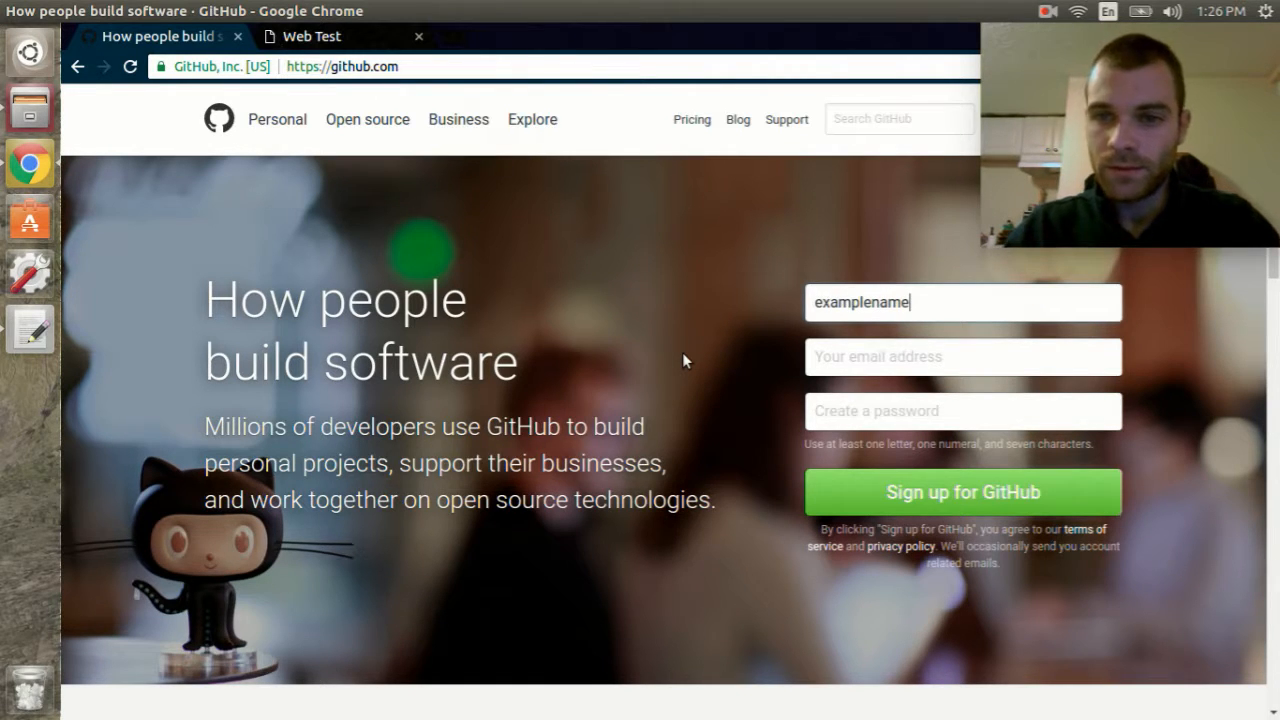
{"action": "left_click", "coordinate": [815, 360]}
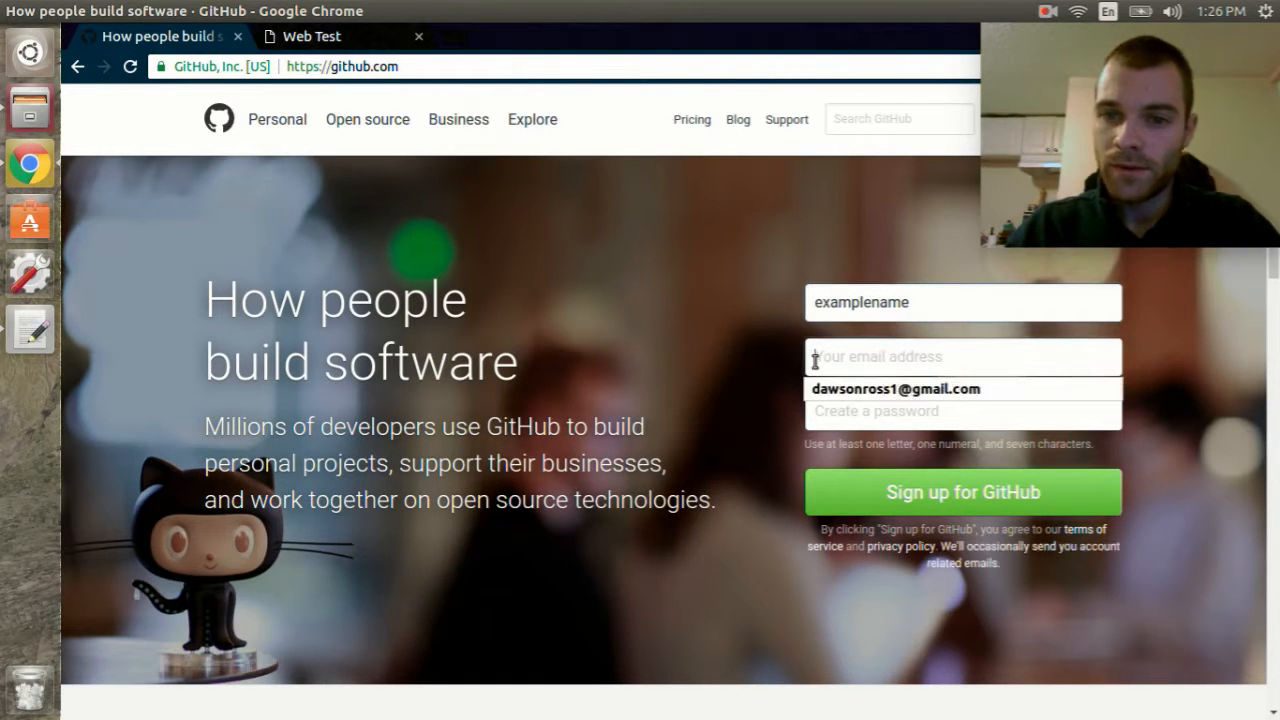
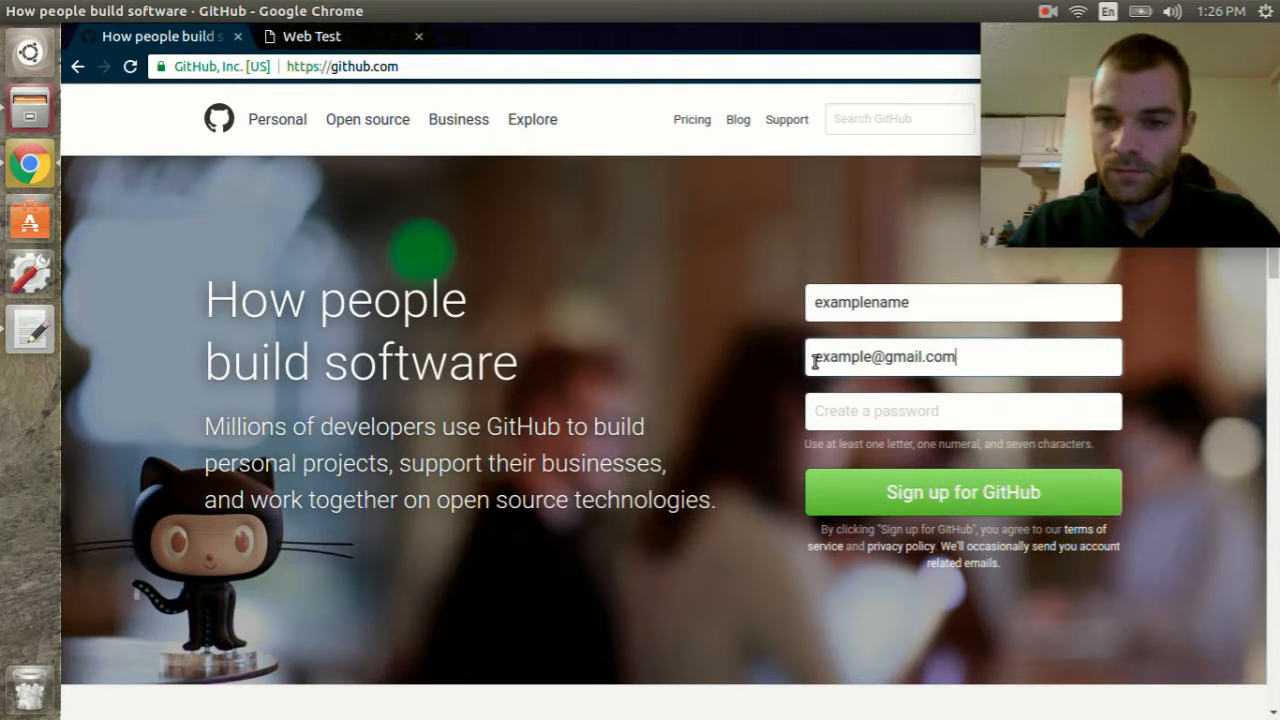
{"action": "left_click", "coordinate": [837, 404]}
{"action": "type", "text": "*****"}
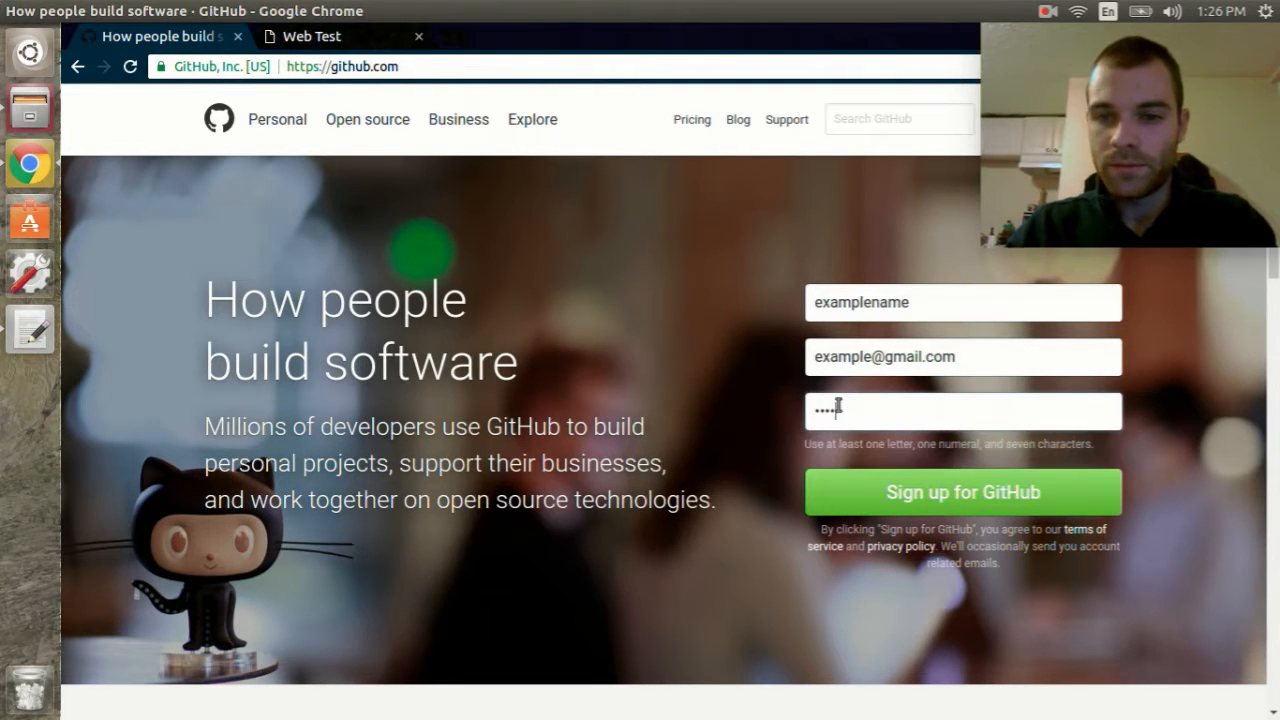
{"action": "type", "text": "***"}
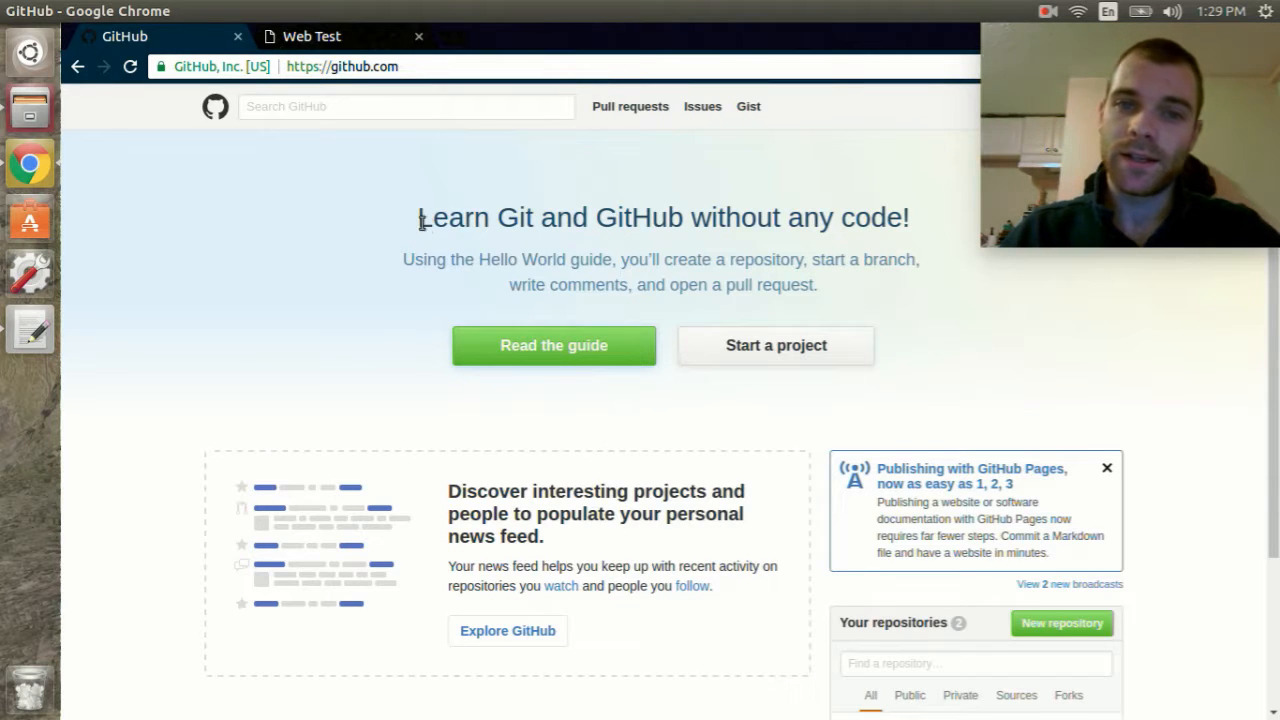
{"action": "left_click_drag", "start_coordinate": [420, 218], "coordinate": [844, 214]}
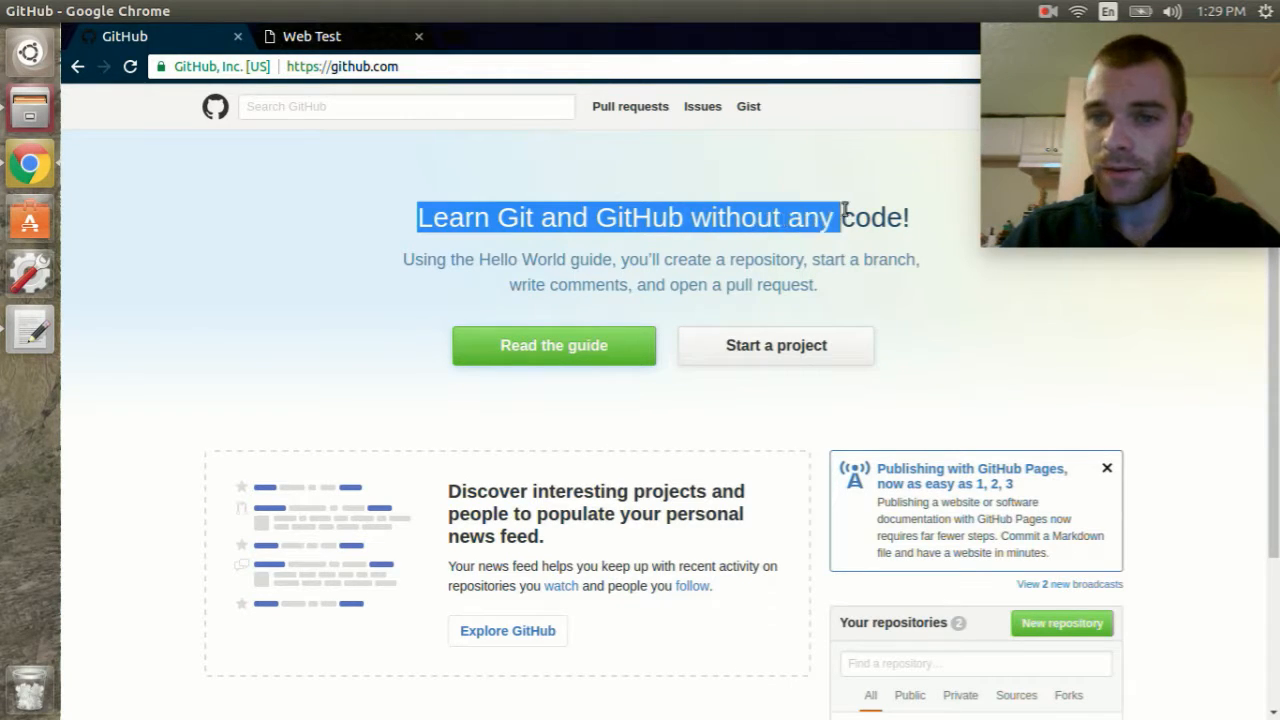
{"action": "left_click", "coordinate": [862, 213]}
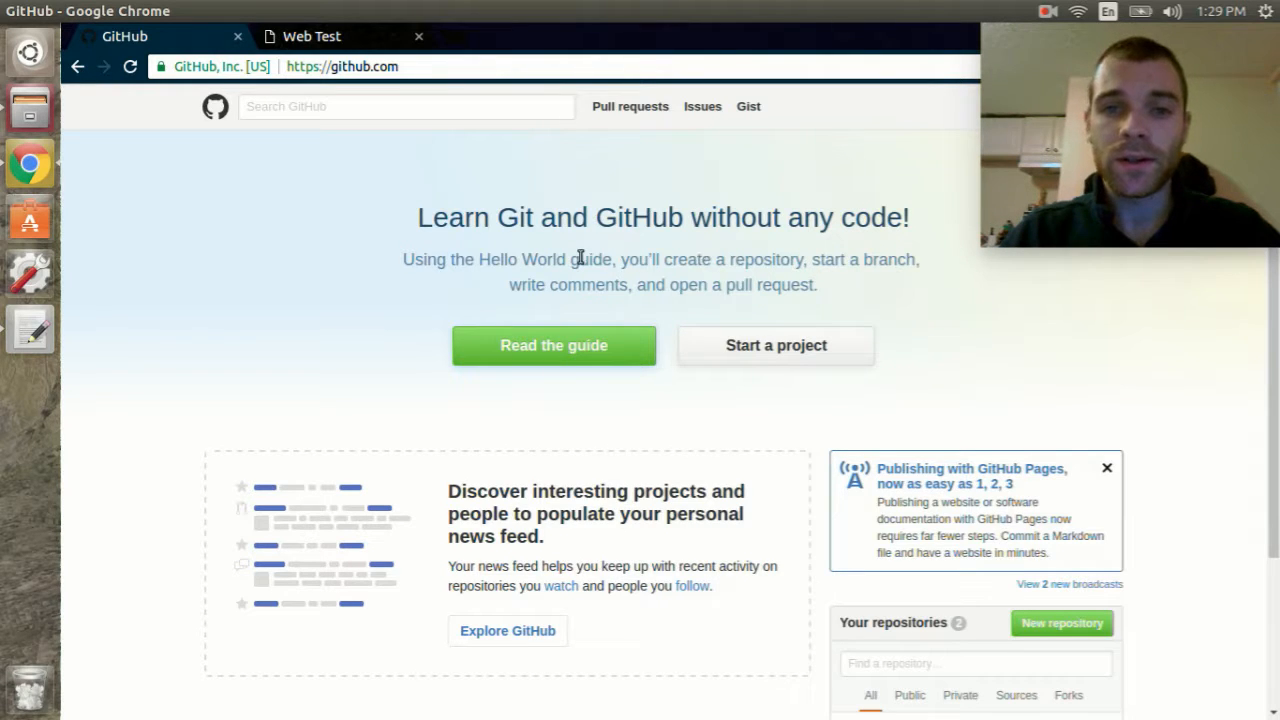
{"action": "left_click_drag", "start_coordinate": [534, 217], "coordinate": [503, 218]}
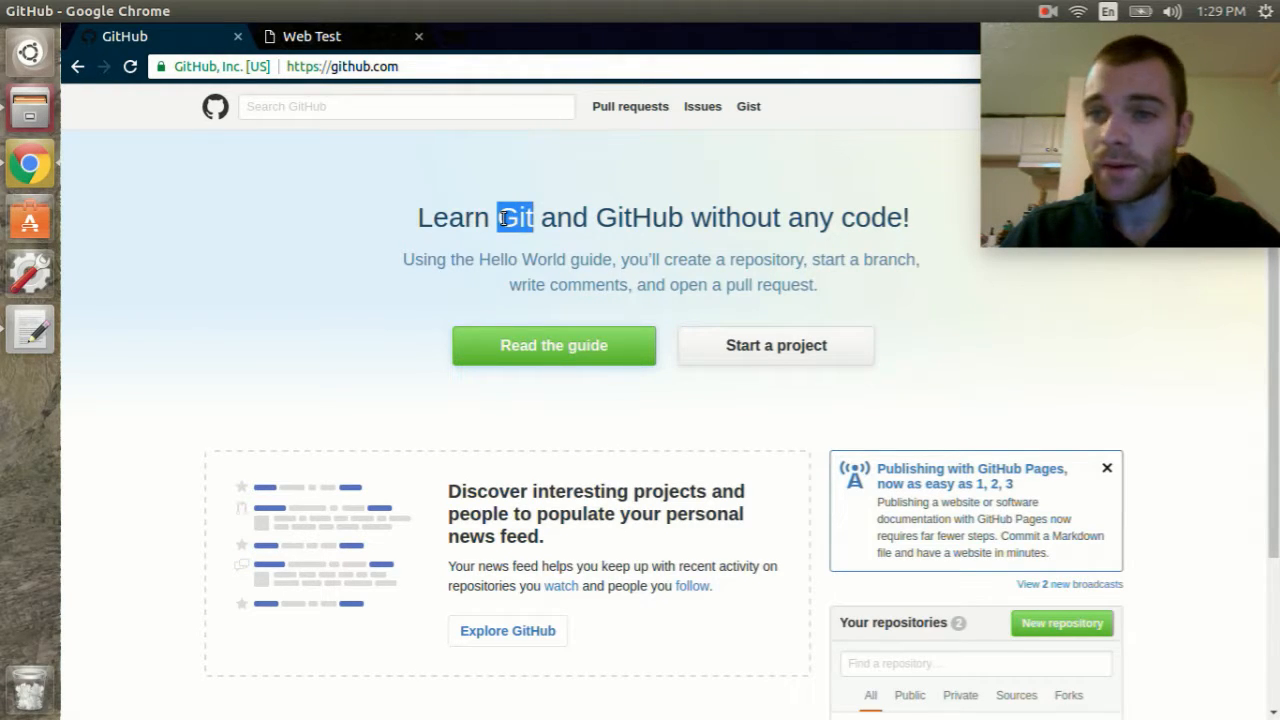
{"action": "left_click", "coordinate": [503, 218]}
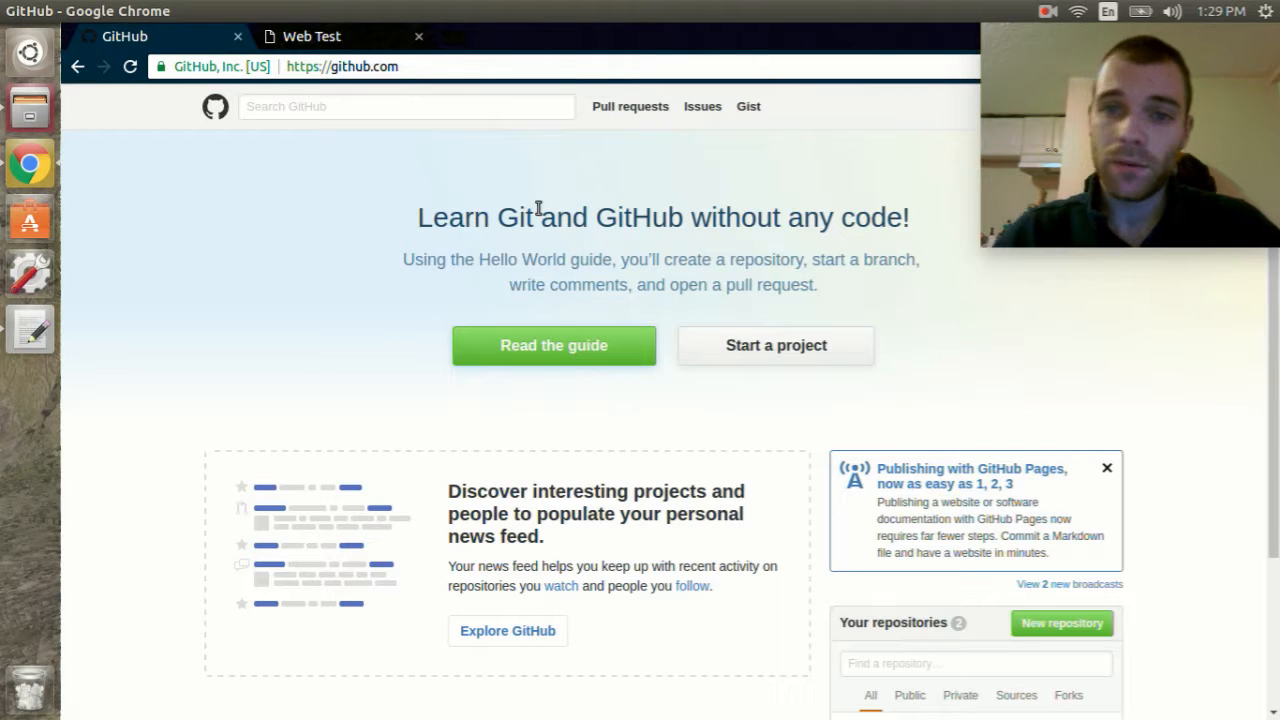
Step: Start a new repository and name it 'hello'
{"action": "left_click", "coordinate": [781, 352]}
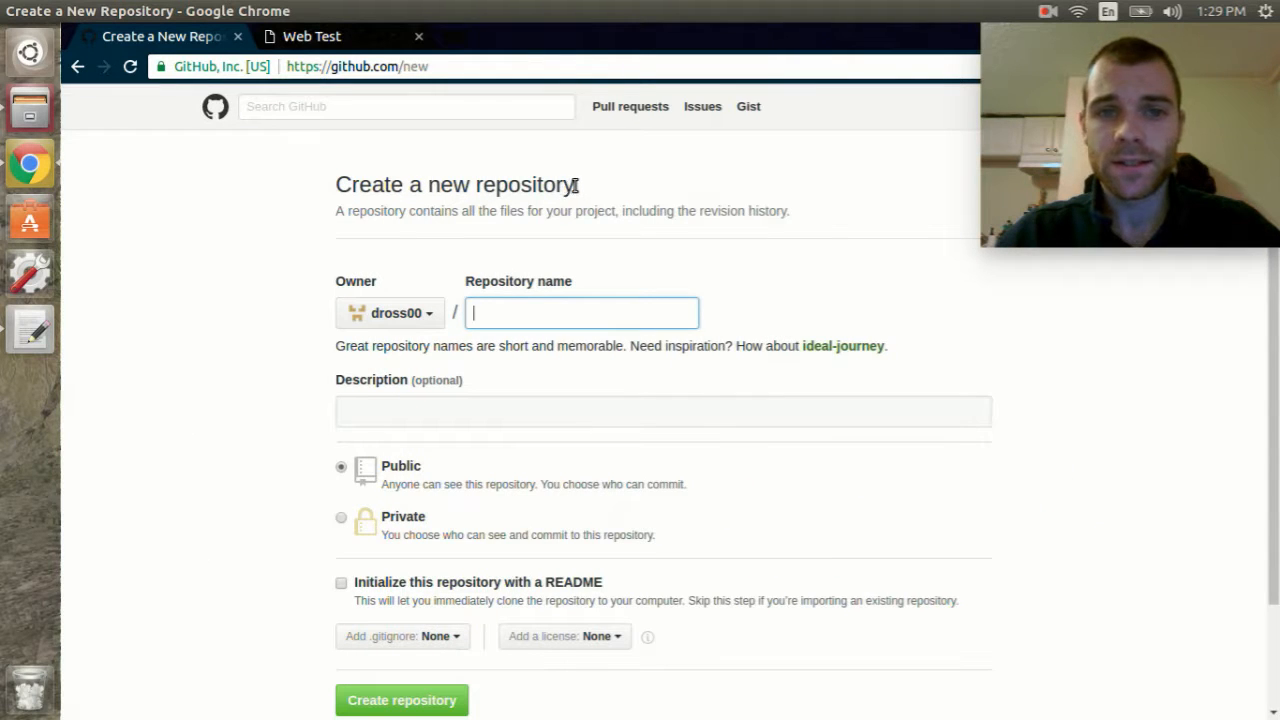
{"action": "left_click_drag", "start_coordinate": [574, 188], "coordinate": [343, 184]}
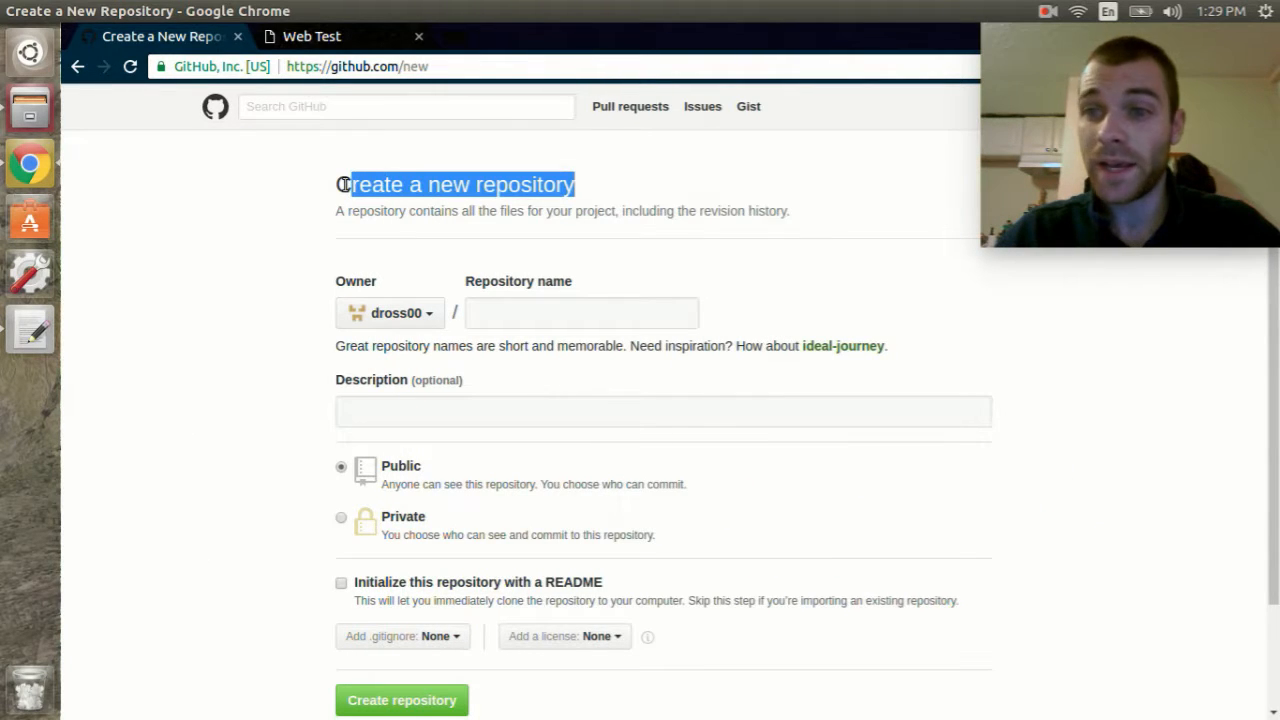
{"action": "left_click", "coordinate": [455, 187]}
{"action": "left_click", "coordinate": [494, 311]}
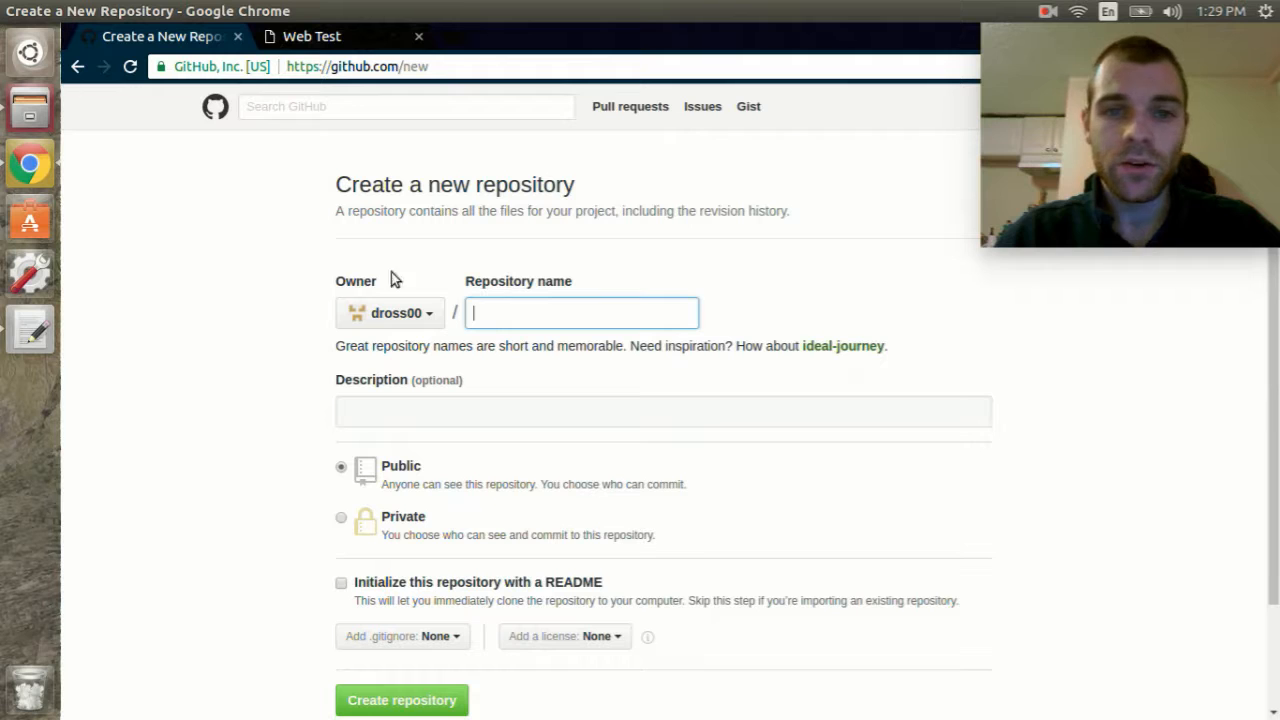
{"action": "type", "text": "h"}
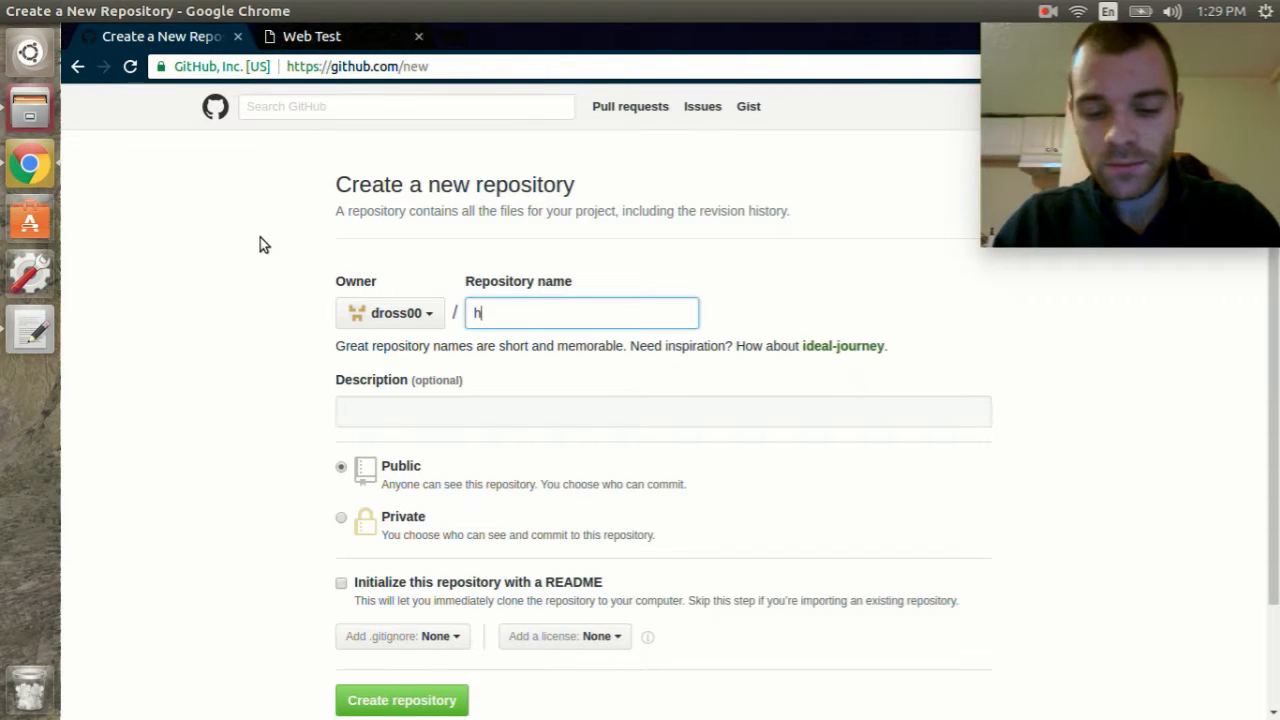
{"action": "type", "text": "ello"}
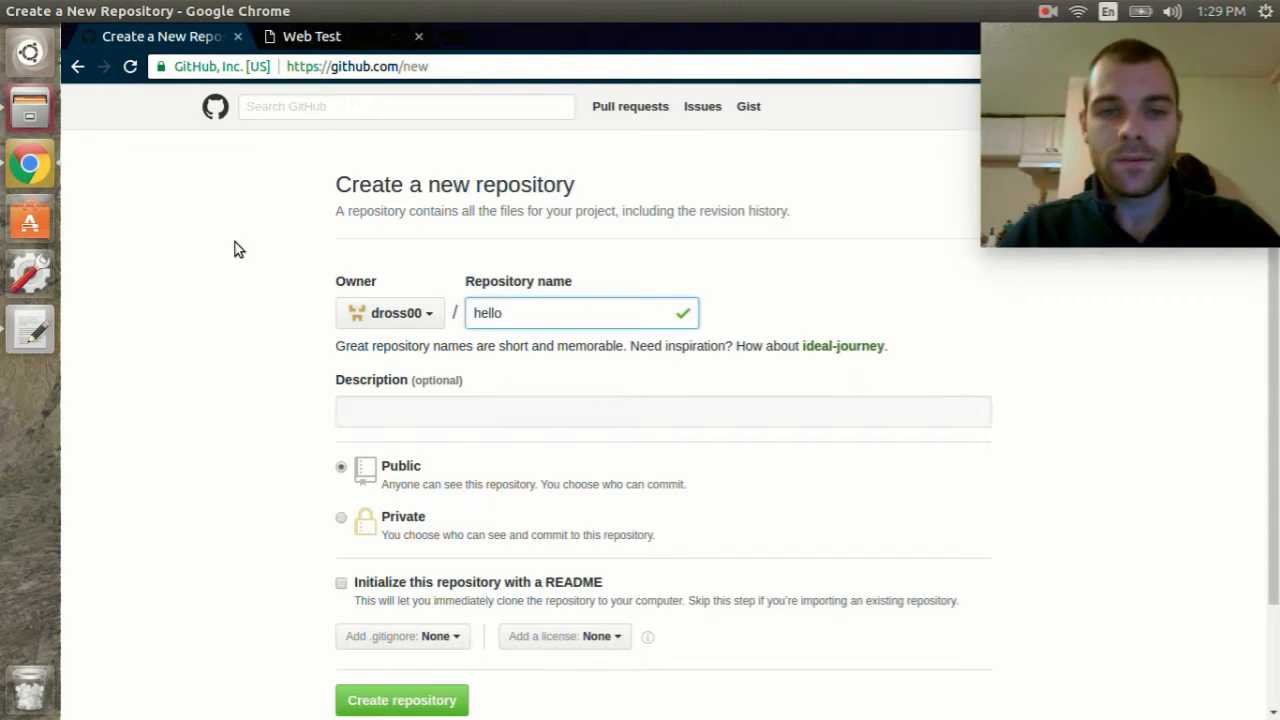
{"action": "left_click", "coordinate": [235, 249]}
Step: Add the description 'Test website' and choose to initialize with a README
{"action": "scroll", "coordinate": [235, 249], "scroll_direction": "down", "scroll_amount": 3}
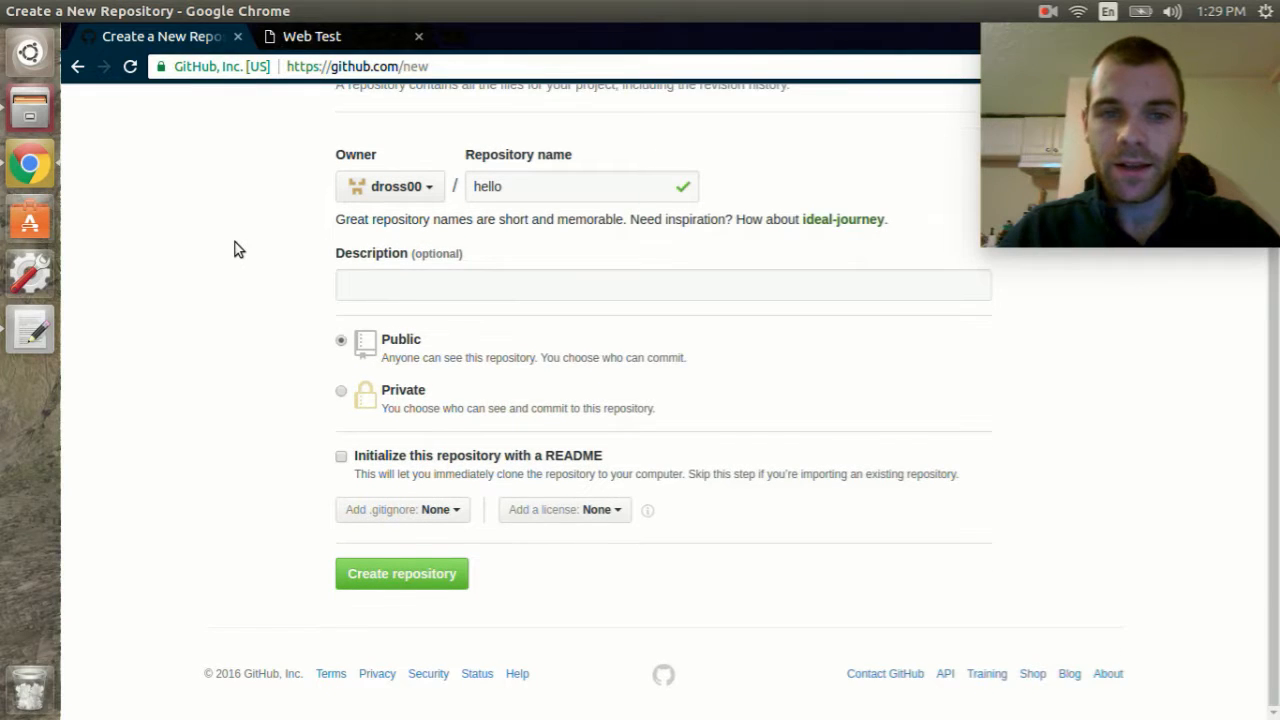
{"action": "left_click_drag", "start_coordinate": [235, 249], "coordinate": [408, 287]}
{"action": "left_click", "coordinate": [408, 287]}
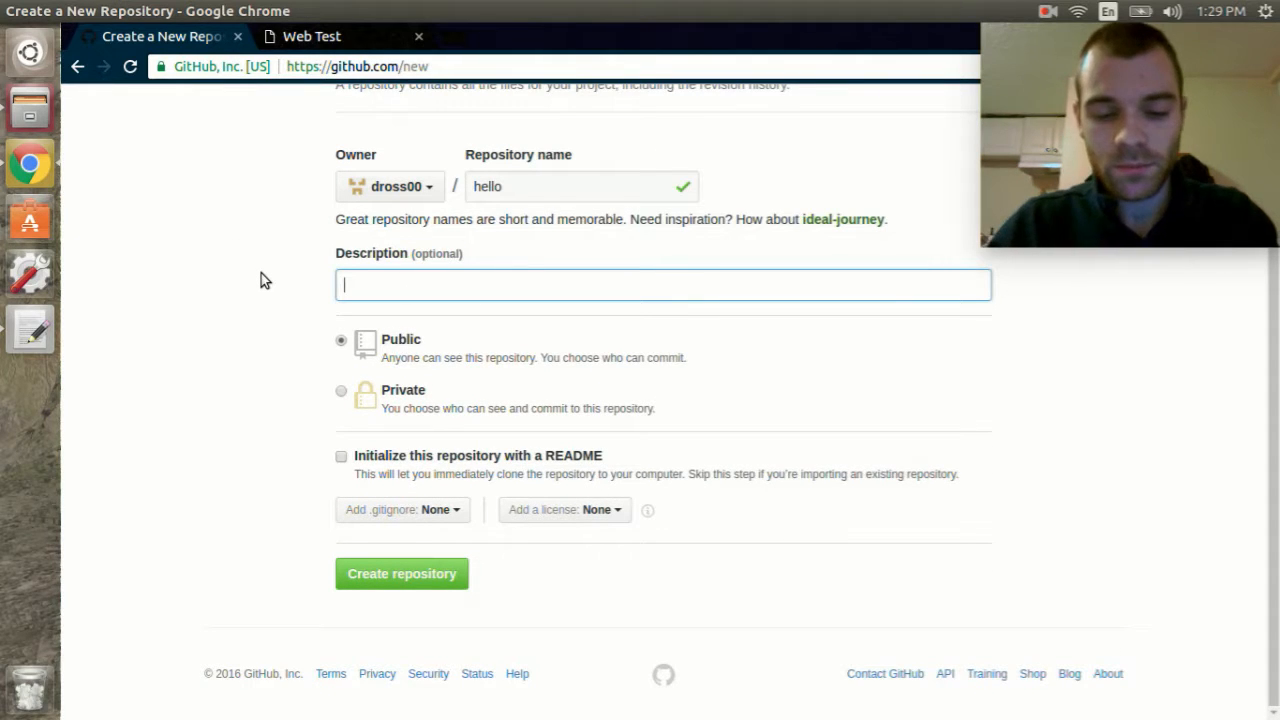
{"action": "type", "text": "Test we"}
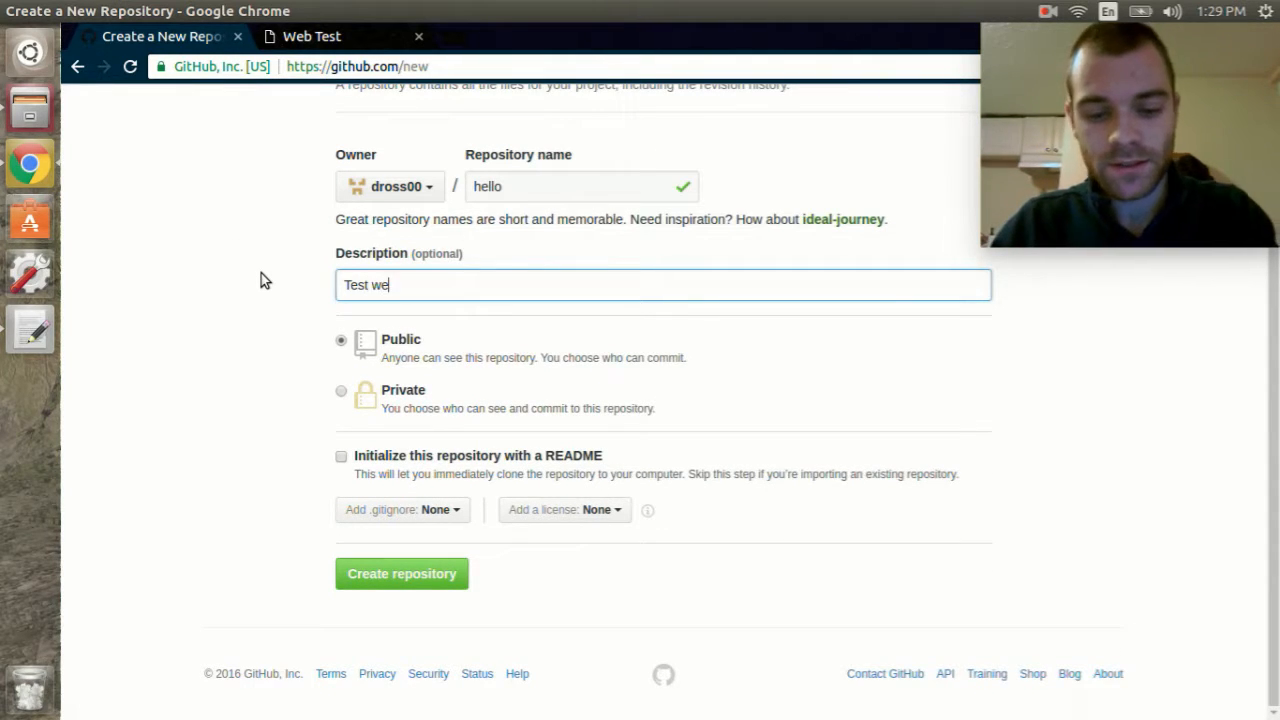
{"action": "type", "text": "bsite"}
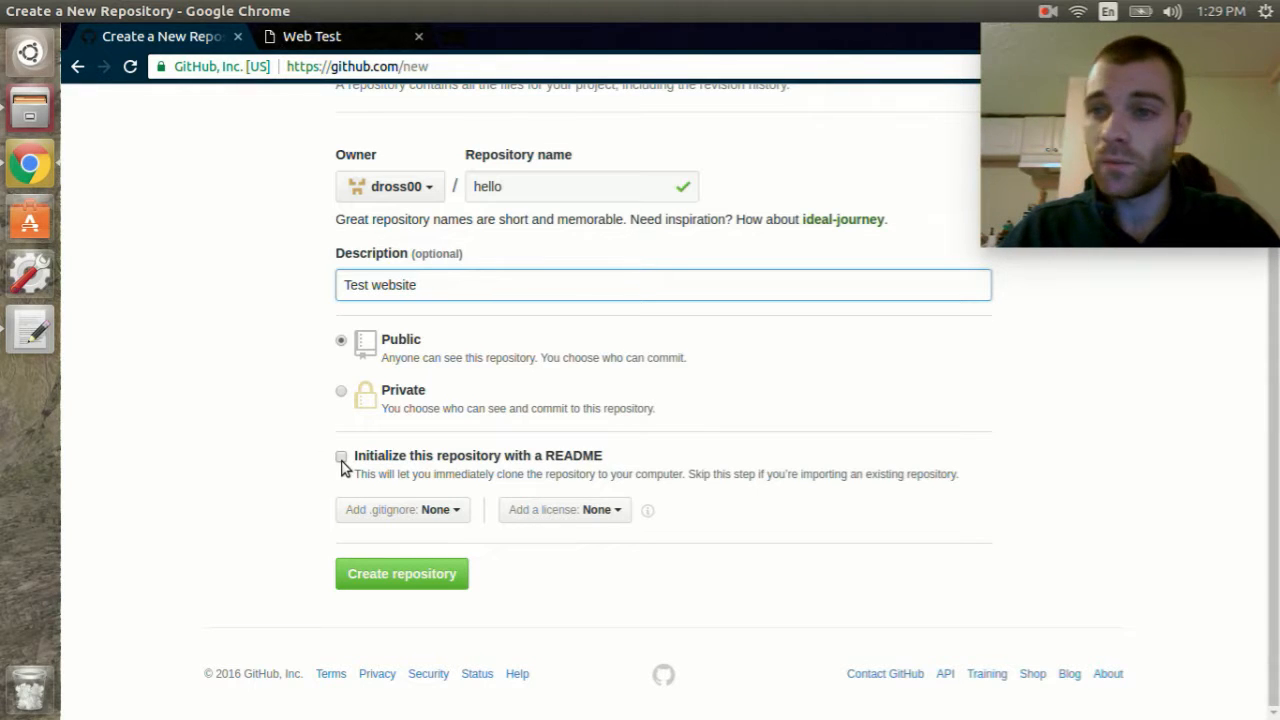
{"action": "left_click", "coordinate": [341, 458]}
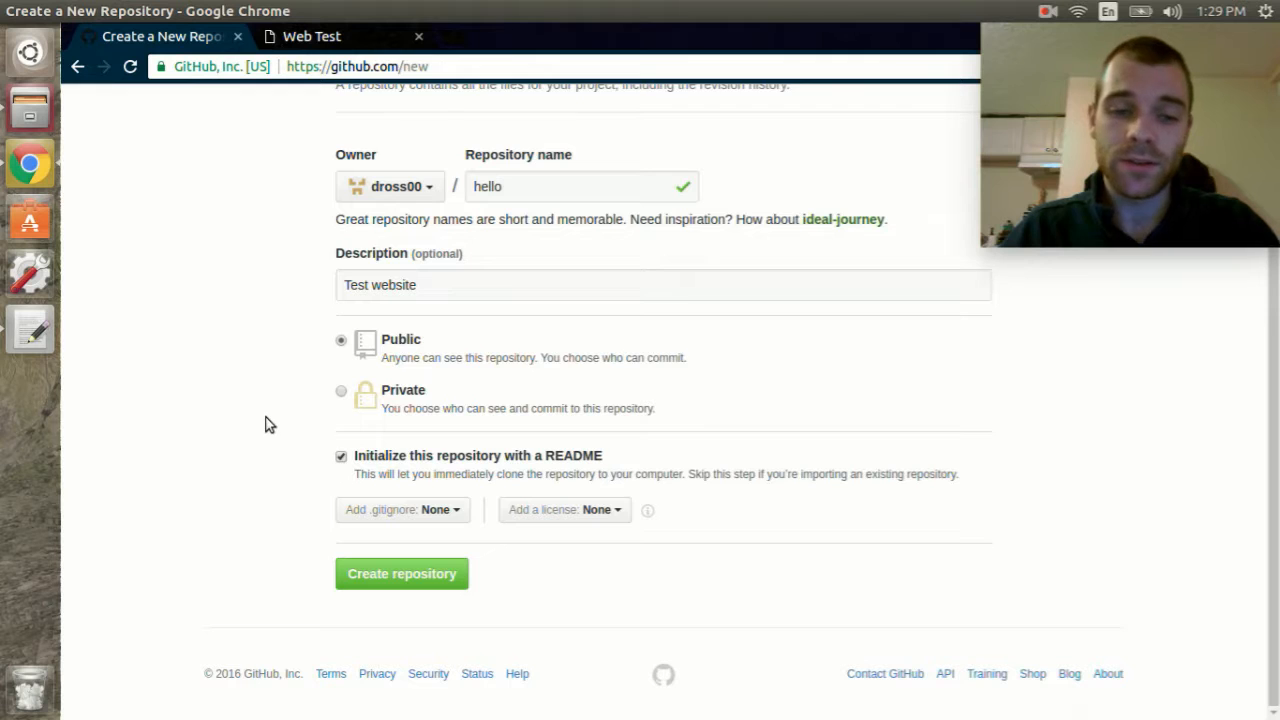
Step: Create the hello repository, then create a gh-pages branch from master
{"action": "left_click", "coordinate": [415, 578]}
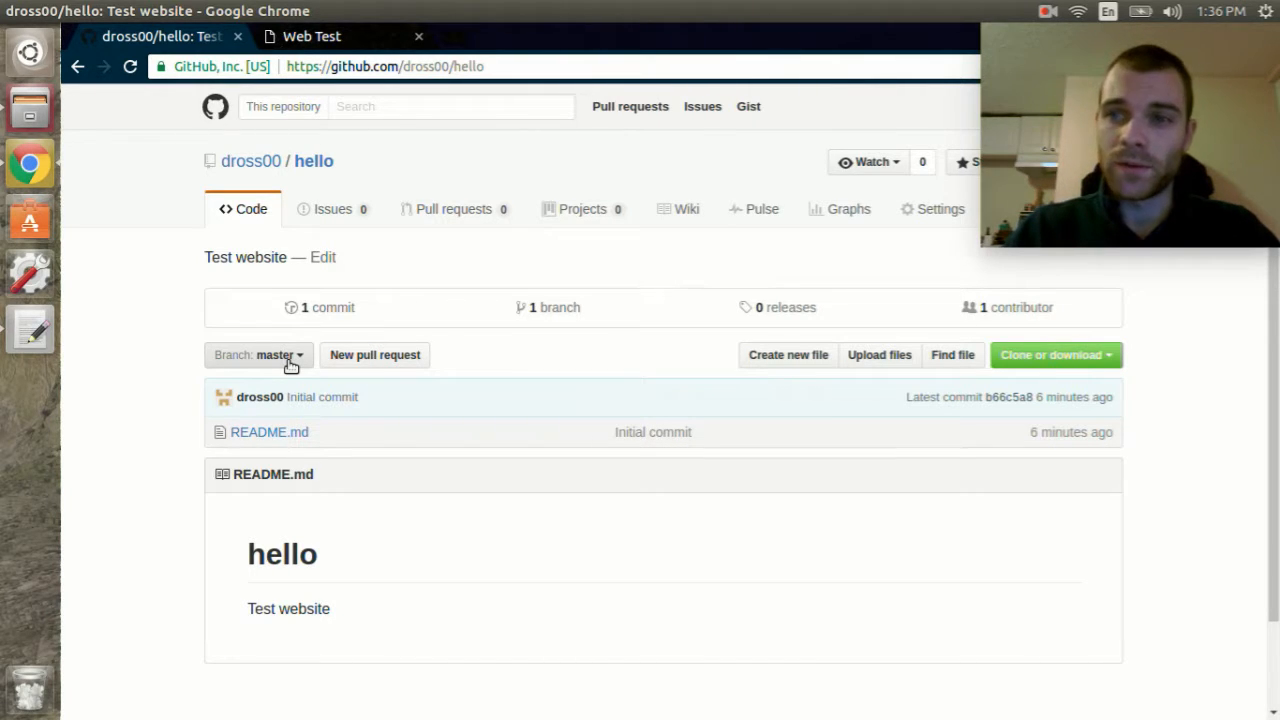
{"action": "left_click", "coordinate": [290, 362]}
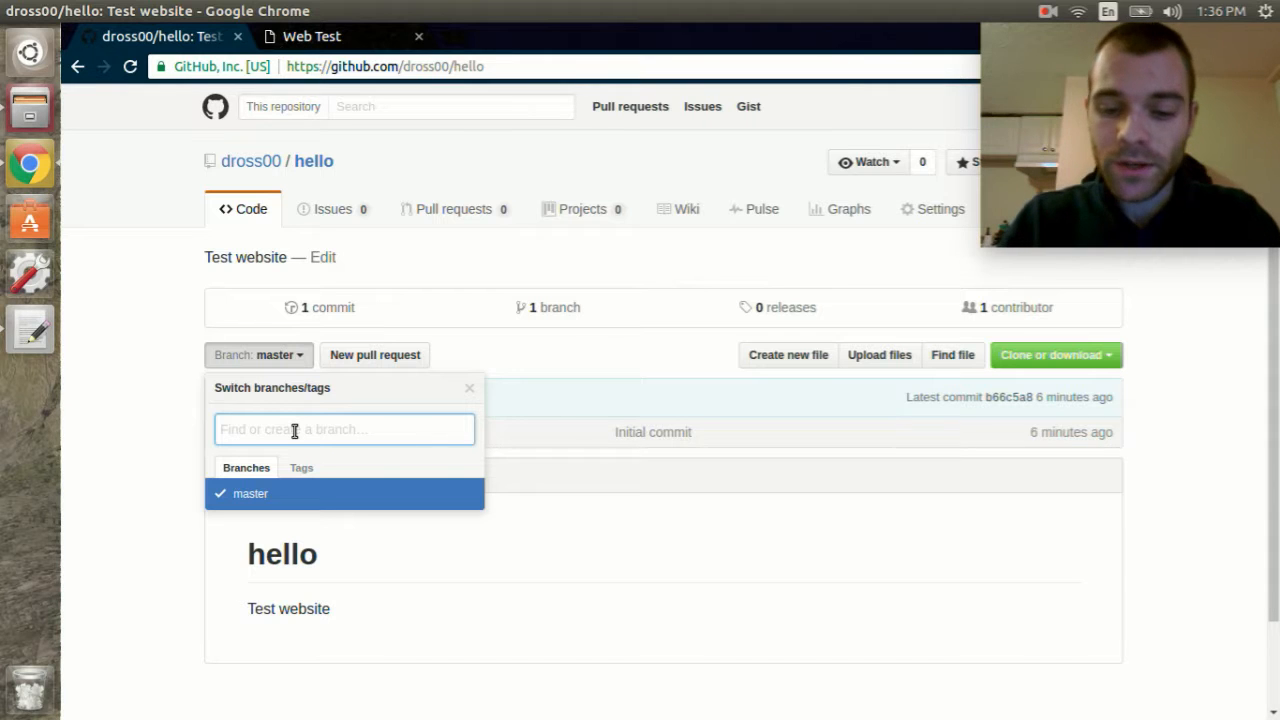
{"action": "type", "text": "gh"}
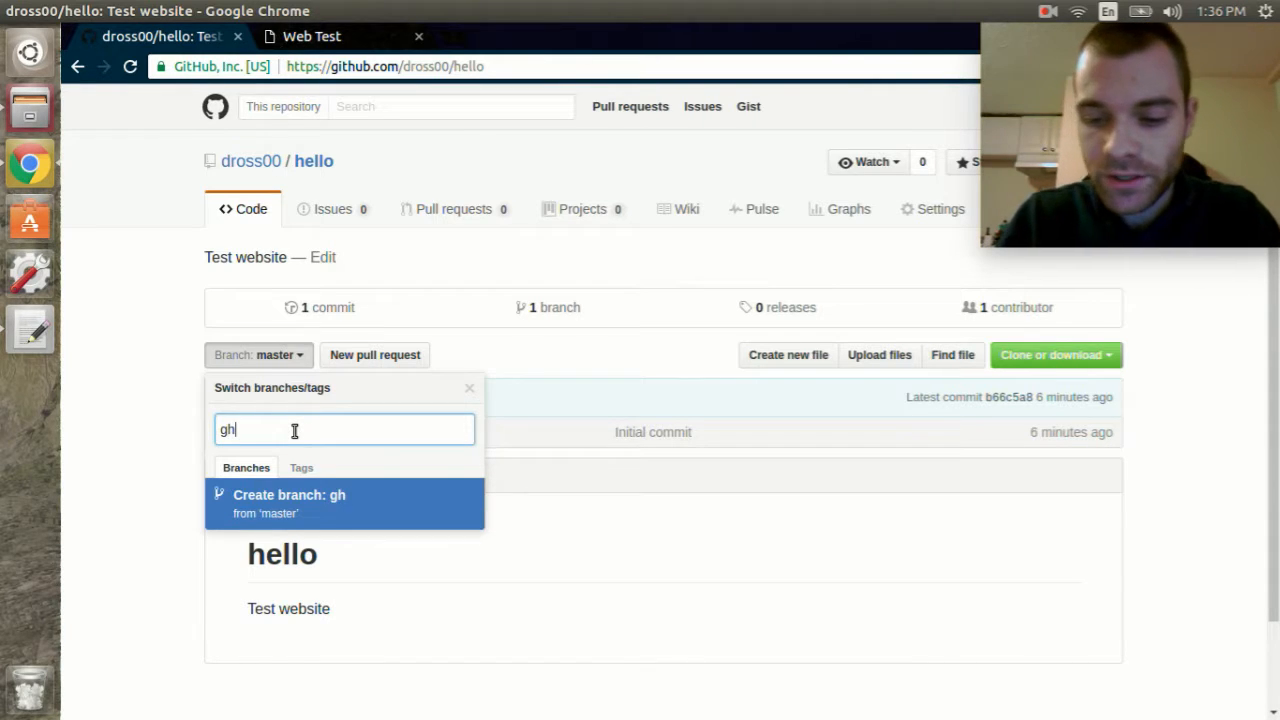
{"action": "type", "text": "-pages"}
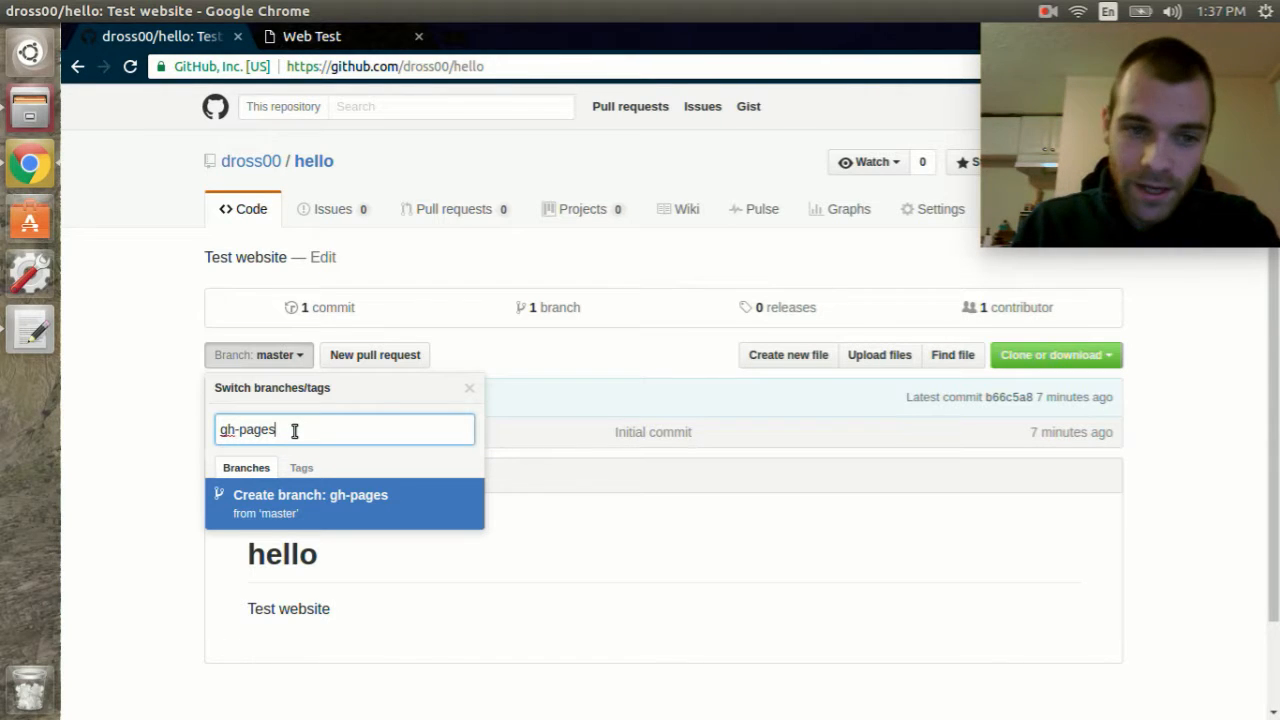
{"action": "key", "text": "Return"}
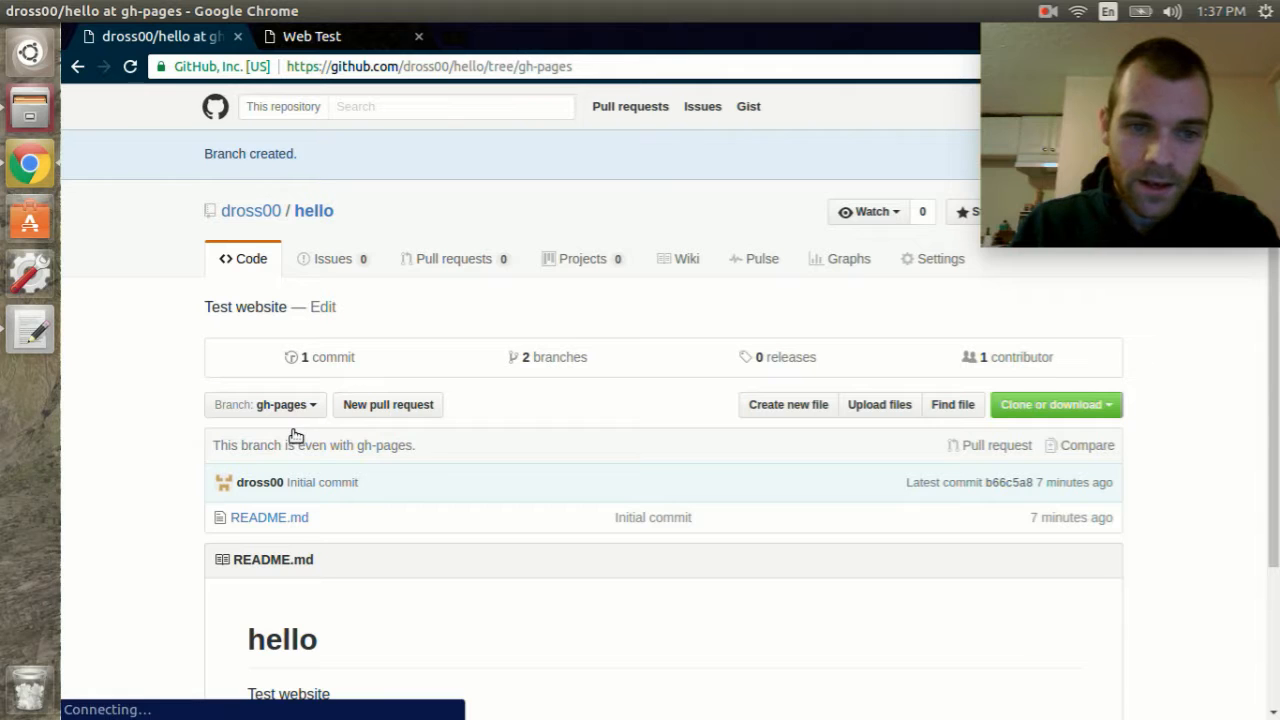
Step: Start a new file named index.html on gh-pages and bring up the Hello World text file
{"action": "scroll", "coordinate": [405, 400], "scroll_direction": "down", "scroll_amount": 2}
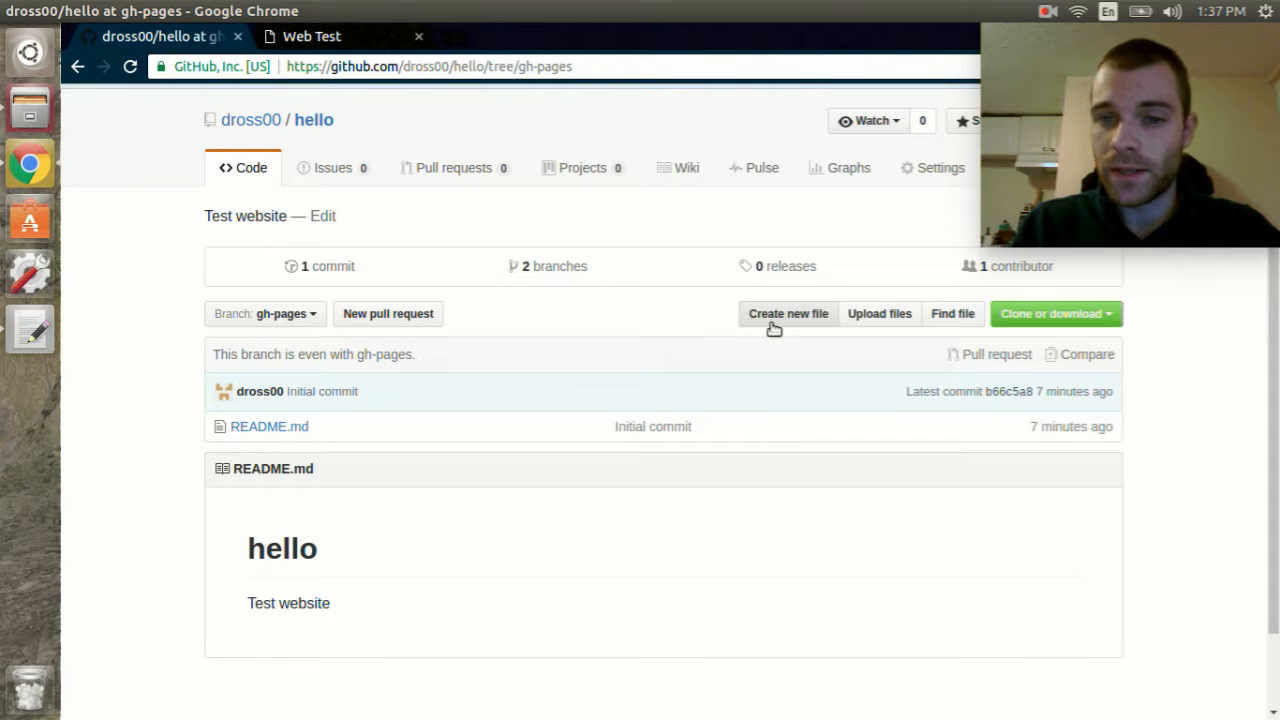
{"action": "left_click", "coordinate": [776, 327]}
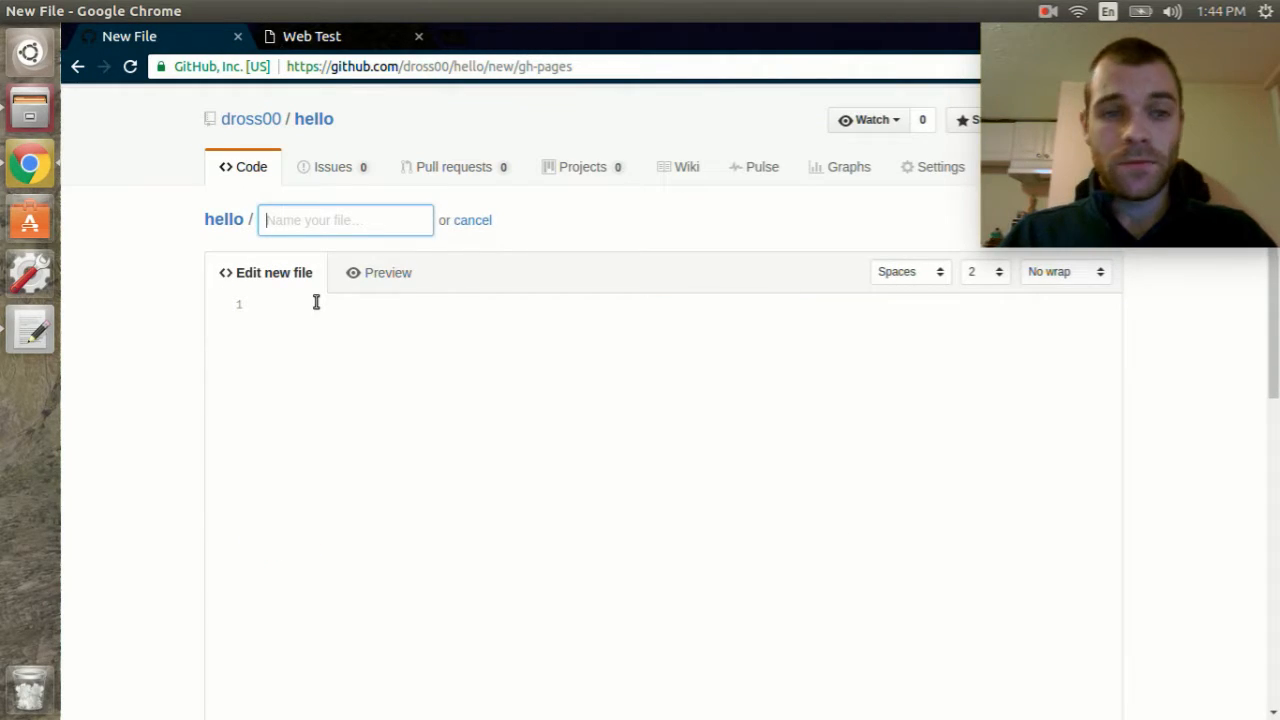
{"action": "left_click", "coordinate": [316, 302]}
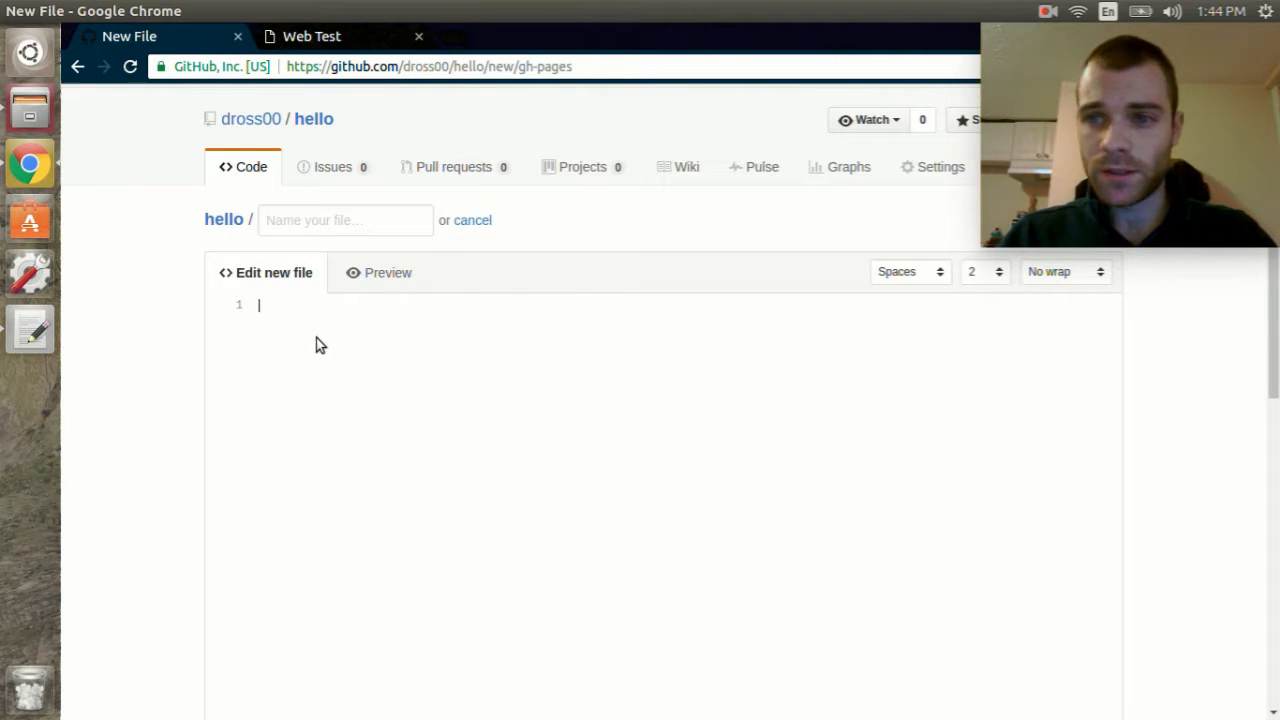
{"action": "left_click", "coordinate": [337, 221]}
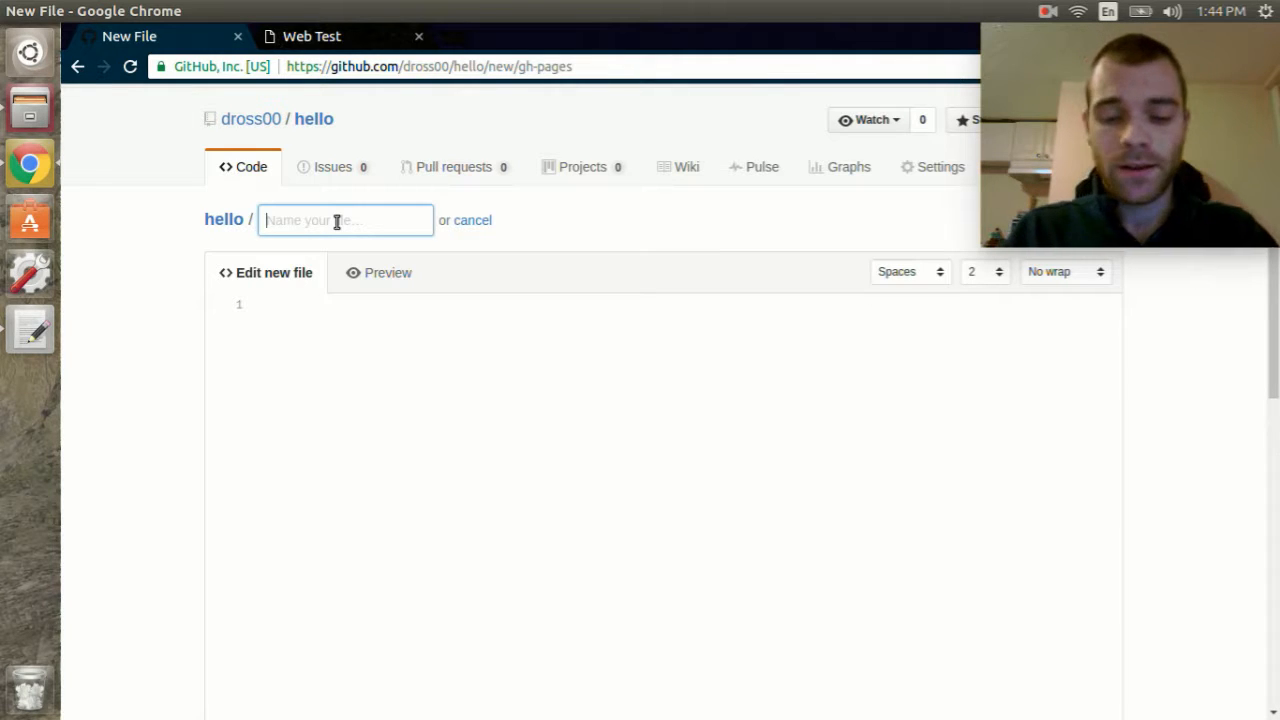
{"action": "type", "text": "index"}
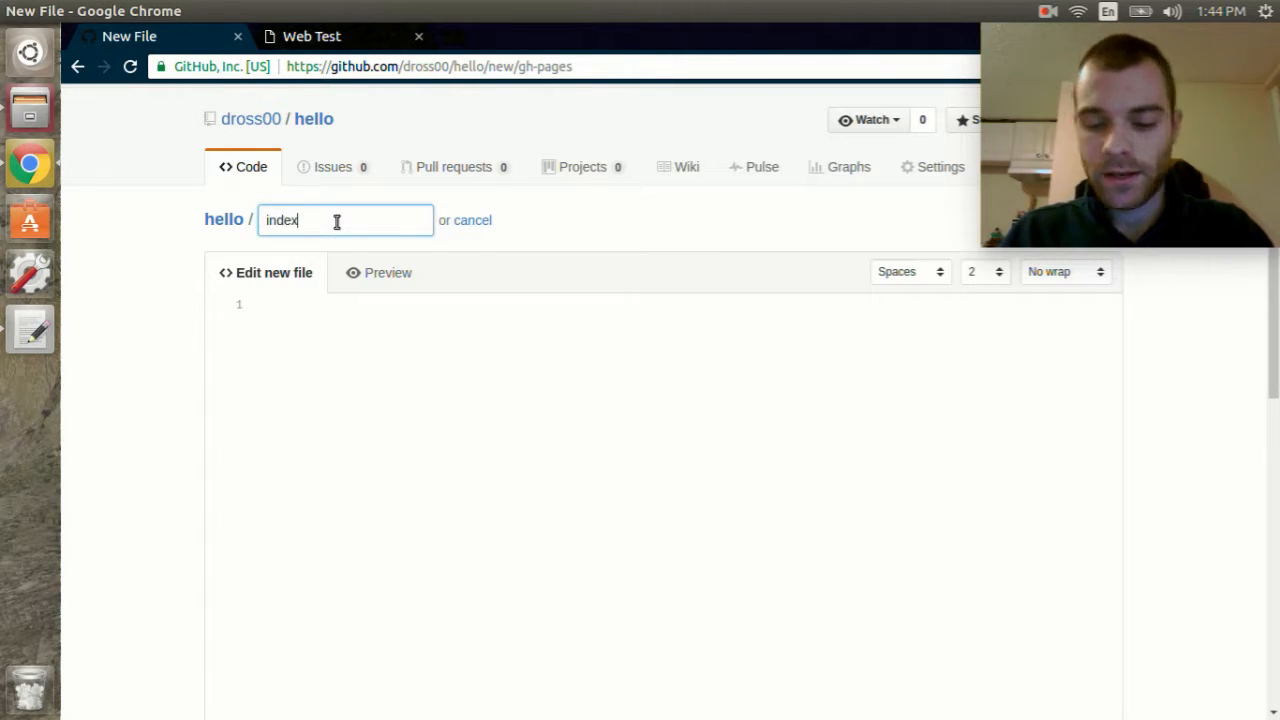
{"action": "type", "text": ".html"}
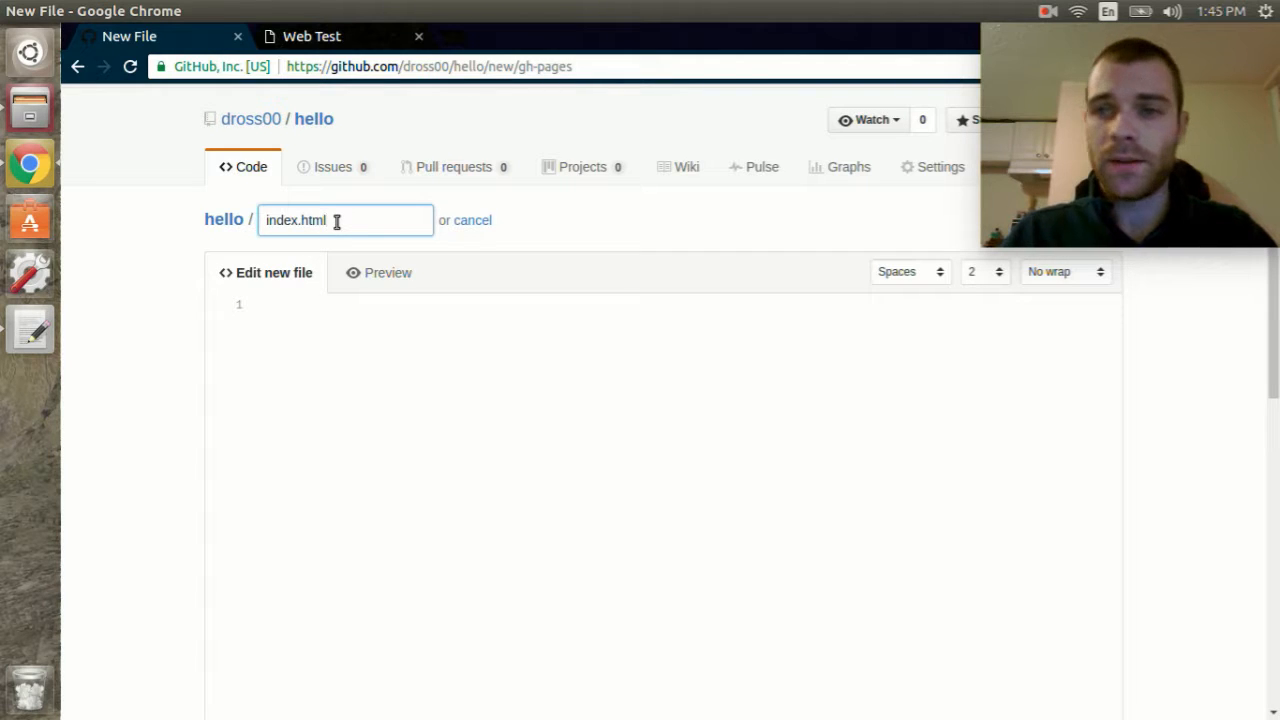
{"action": "mouse_move", "coordinate": [328, 222]}
{"action": "left_mouse_down"}
{"action": "mouse_move", "coordinate": [297, 222]}
{"action": "mouse_move", "coordinate": [323, 222]}
{"action": "left_mouse_up"}
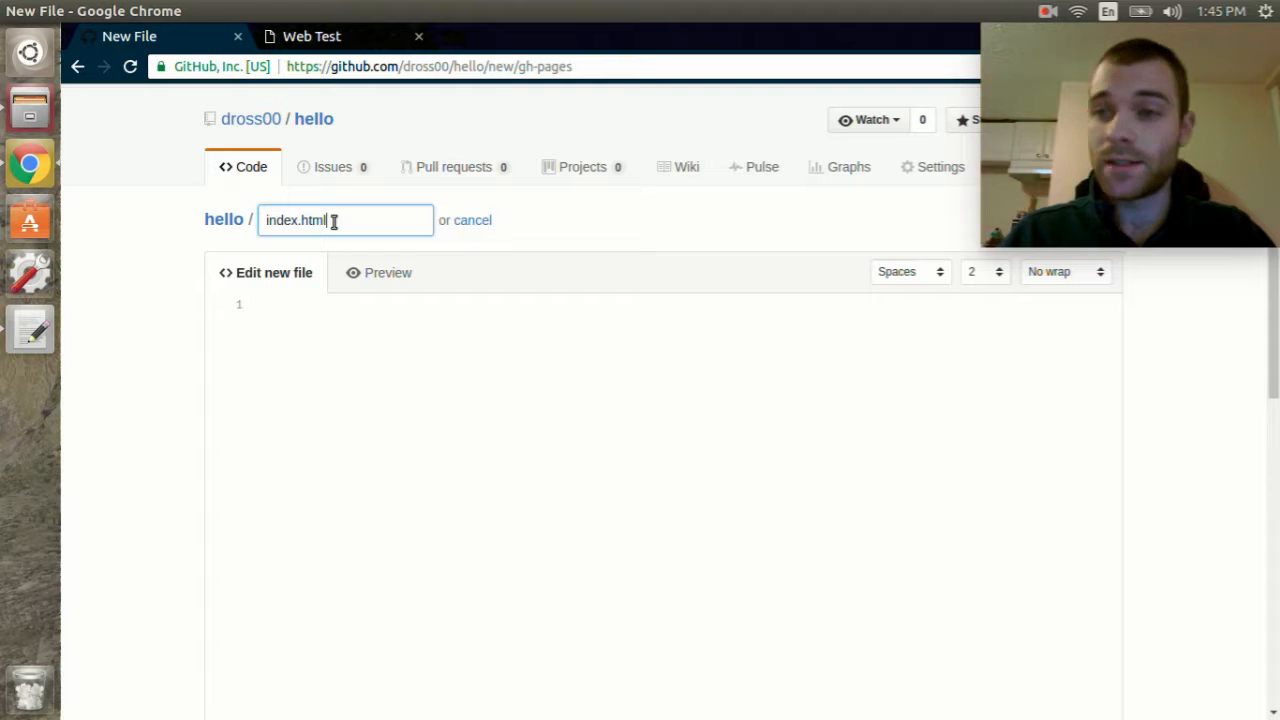
{"action": "left_click", "coordinate": [311, 307]}
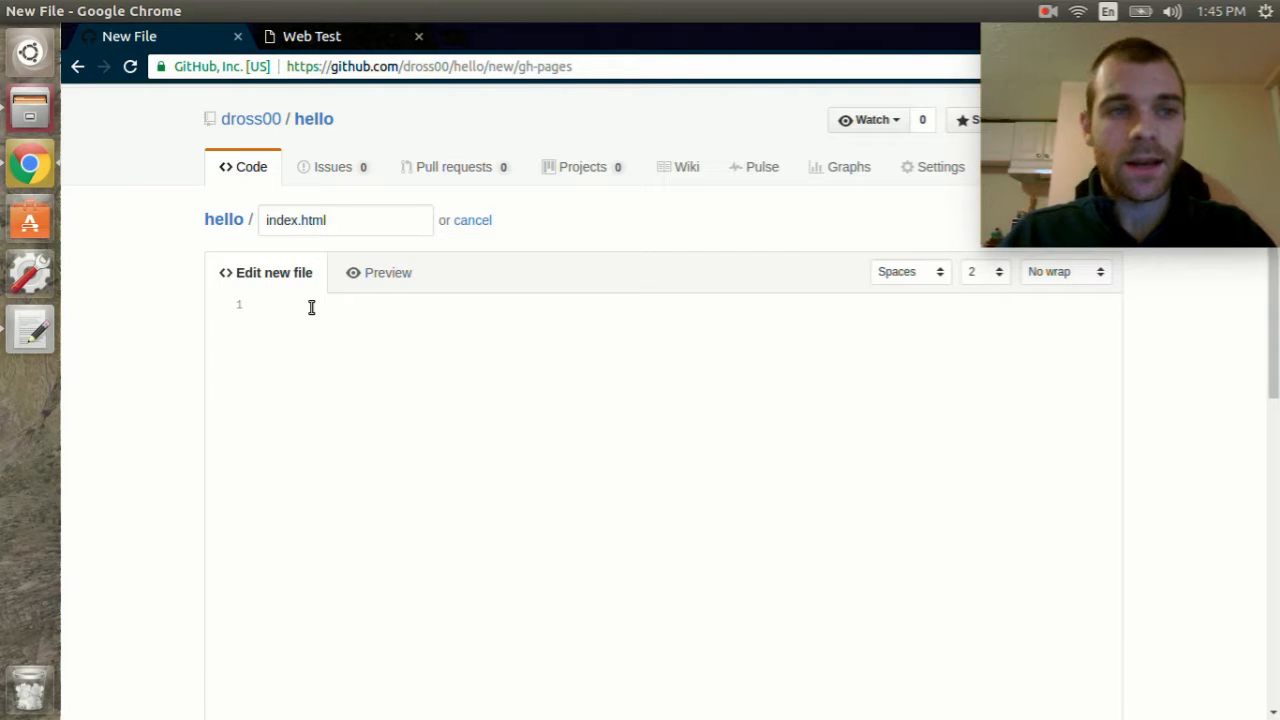
{"action": "left_click", "coordinate": [40, 337]}
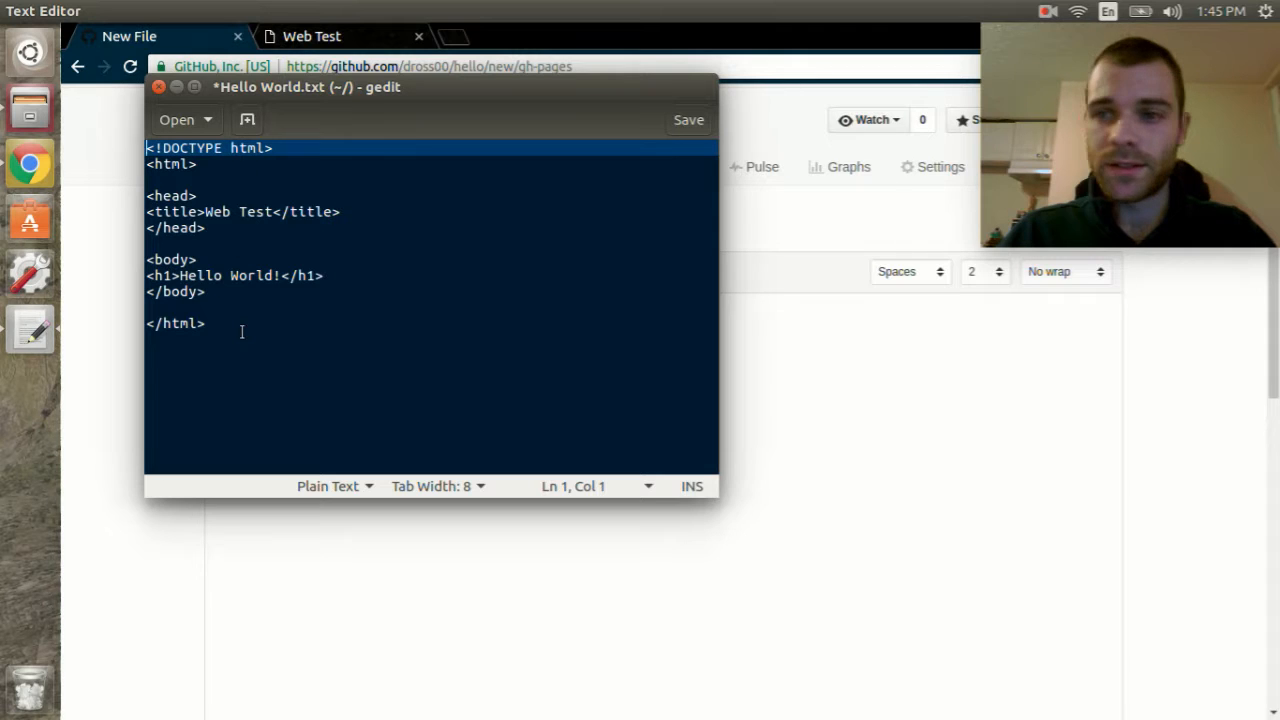
Step: Copy the entire Hello World HTML source in gedit and return to Chrome
{"action": "left_click_drag", "start_coordinate": [251, 321], "coordinate": [131, 150]}
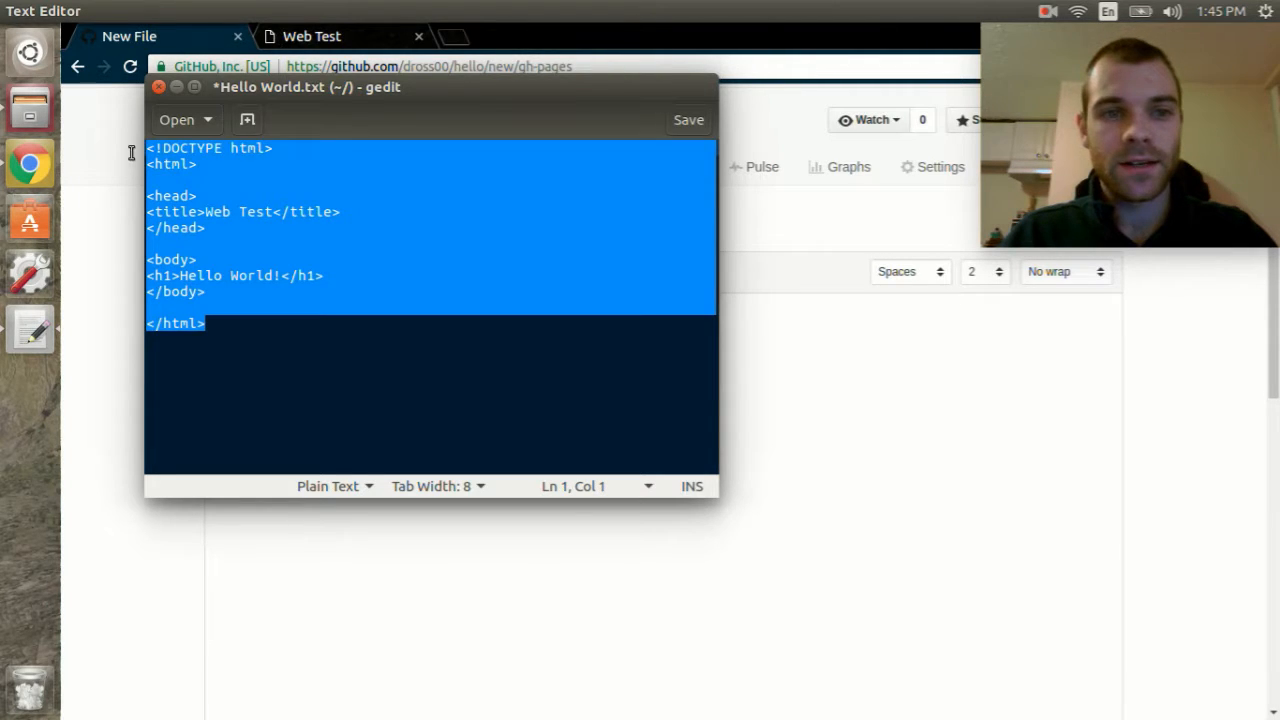
{"action": "right_click", "coordinate": [238, 210]}
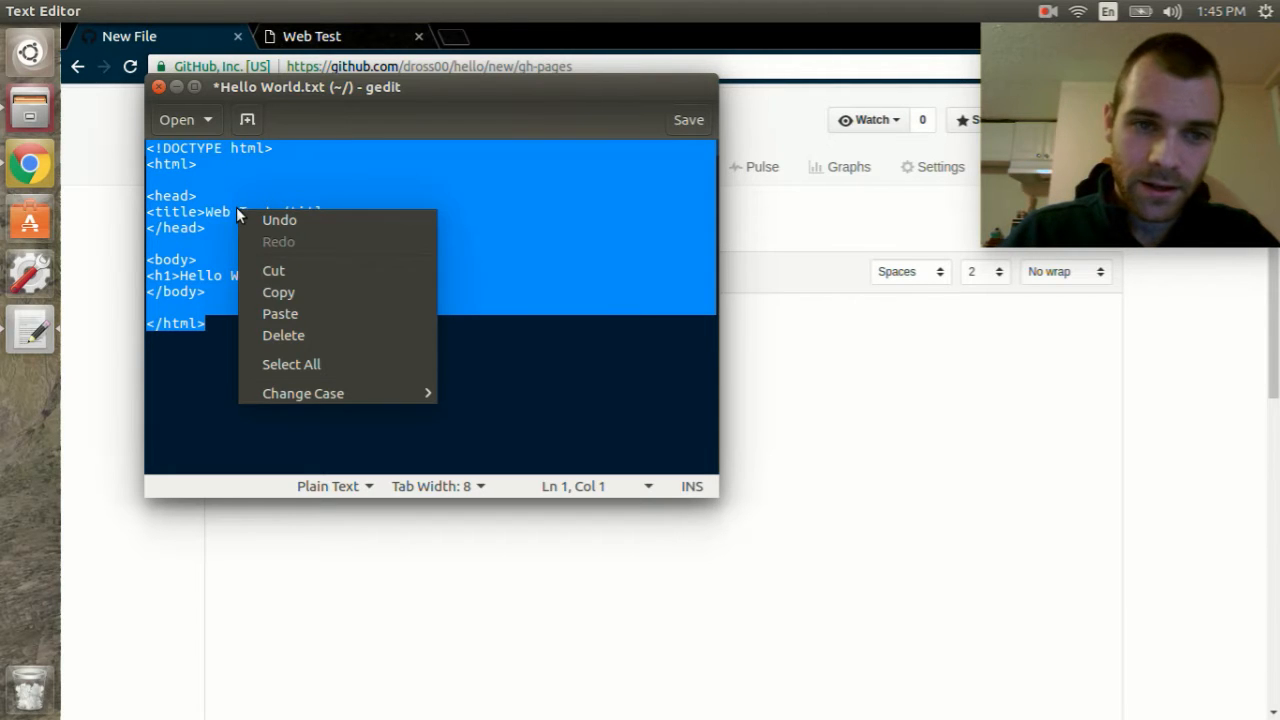
{"action": "left_click", "coordinate": [278, 293]}
{"action": "left_click", "coordinate": [830, 405]}
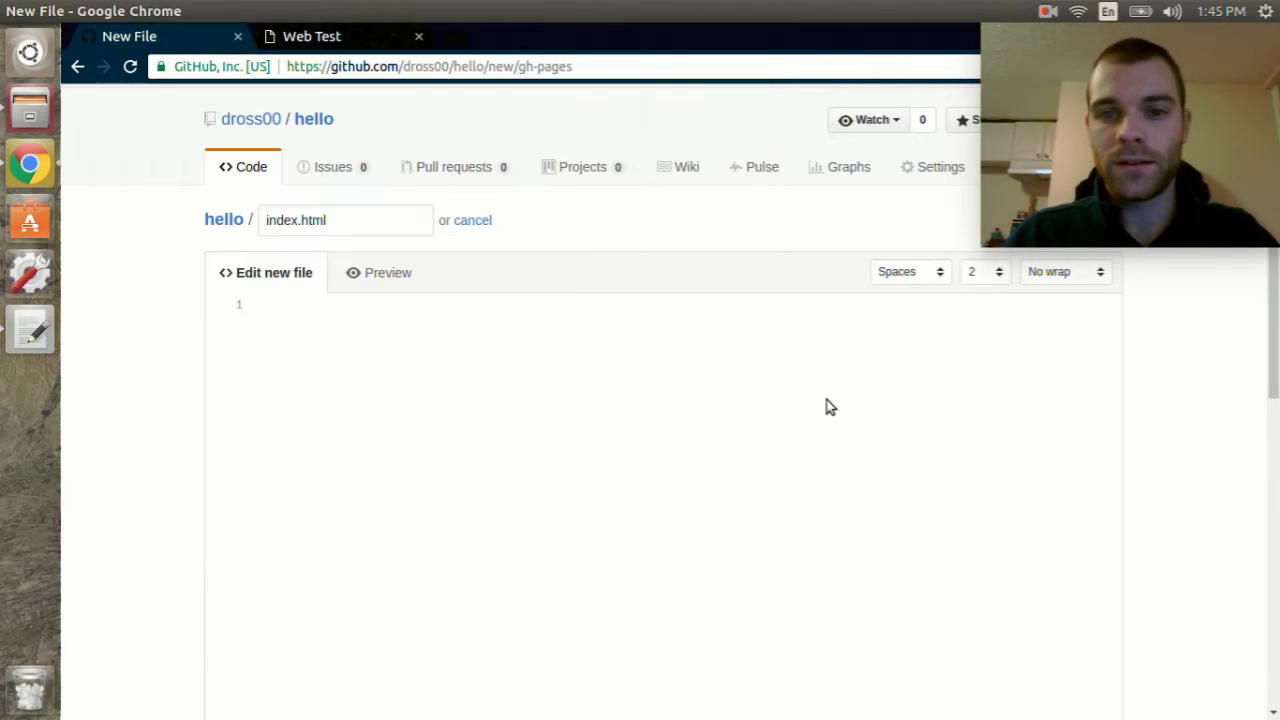
Step: Paste the Hello World HTML into the index.html editor, then bring up the file manager
{"action": "right_click", "coordinate": [392, 307]}
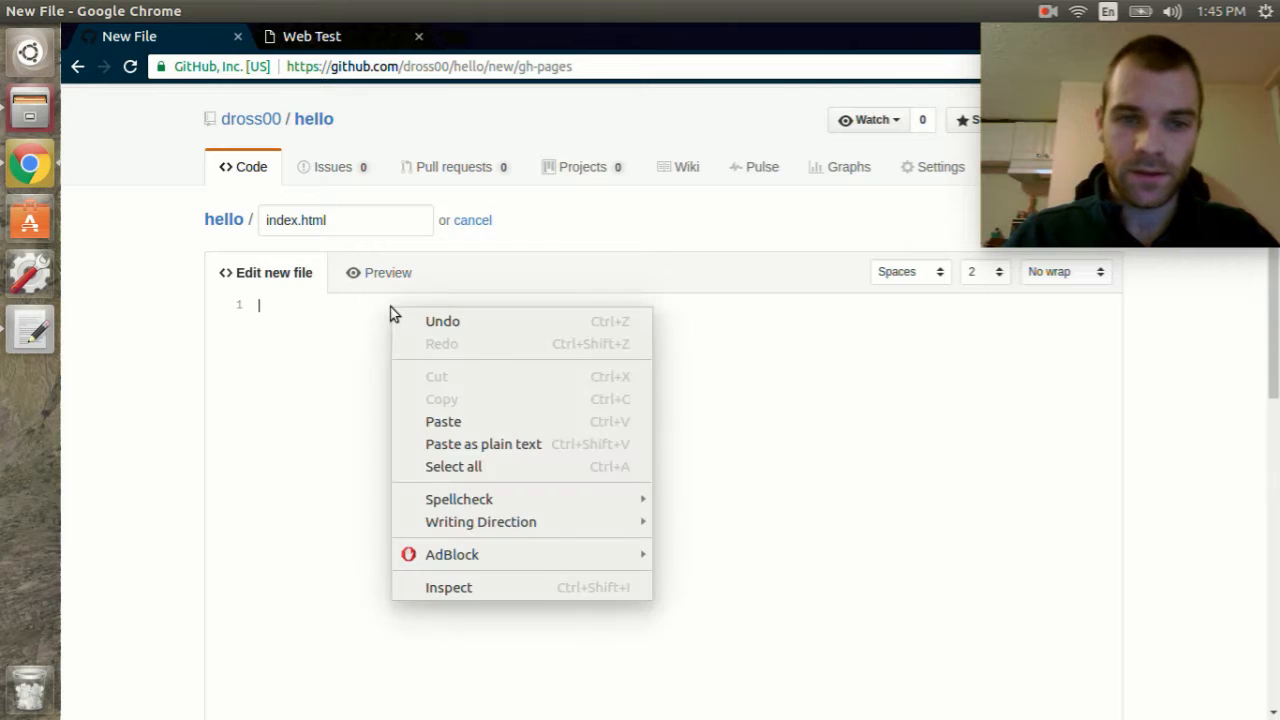
{"action": "left_click", "coordinate": [457, 427]}
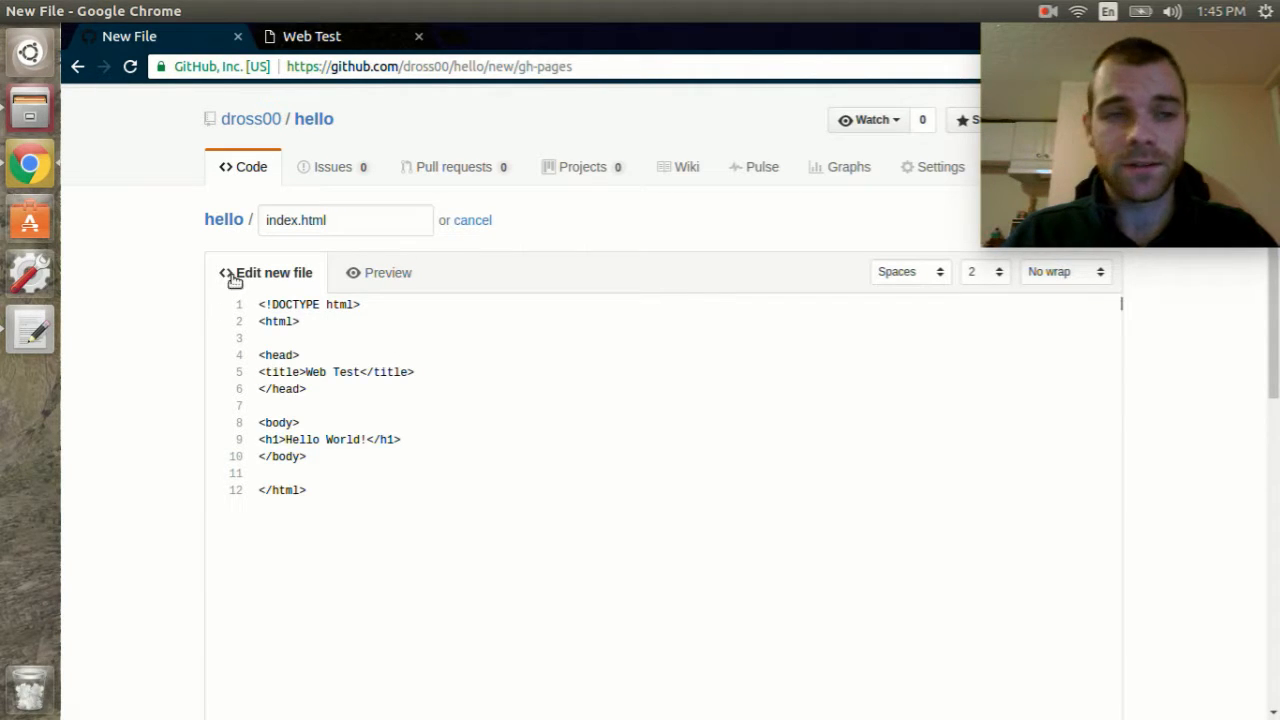
{"action": "left_click", "coordinate": [30, 115]}
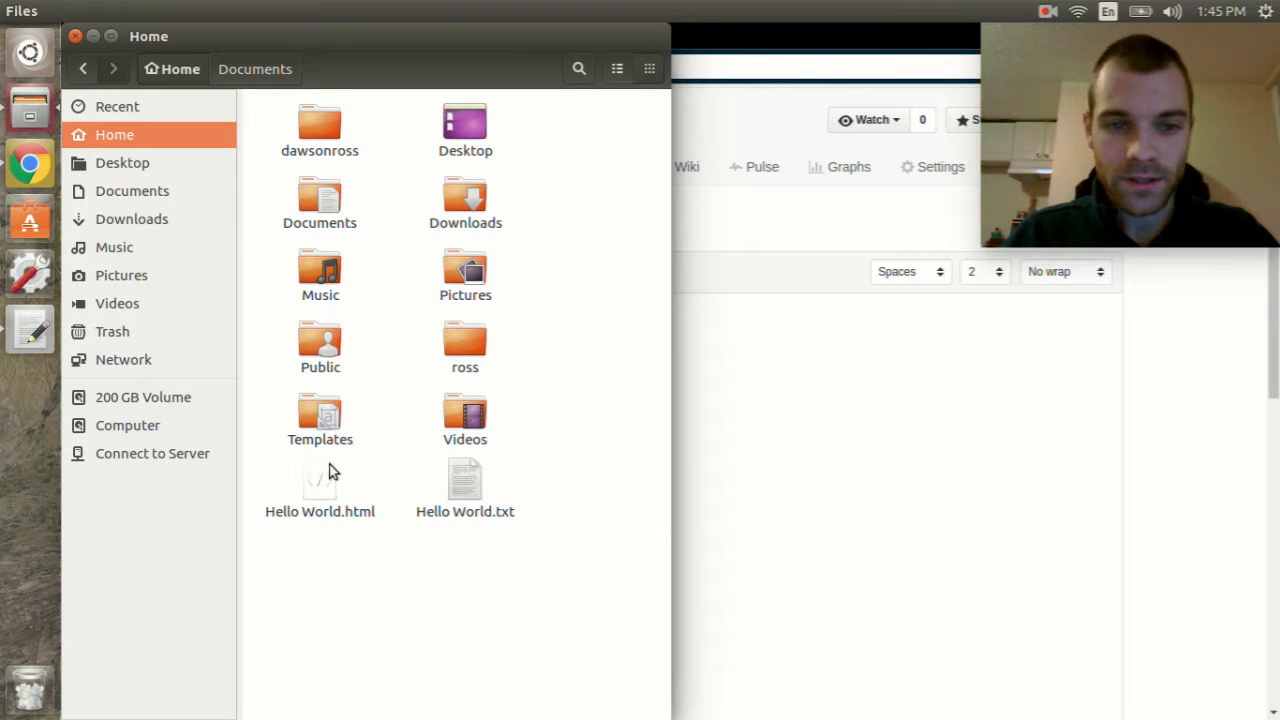
Step: Open Hello World.html from the Home folder in Chrome to preview it
{"action": "left_click", "coordinate": [322, 478]}
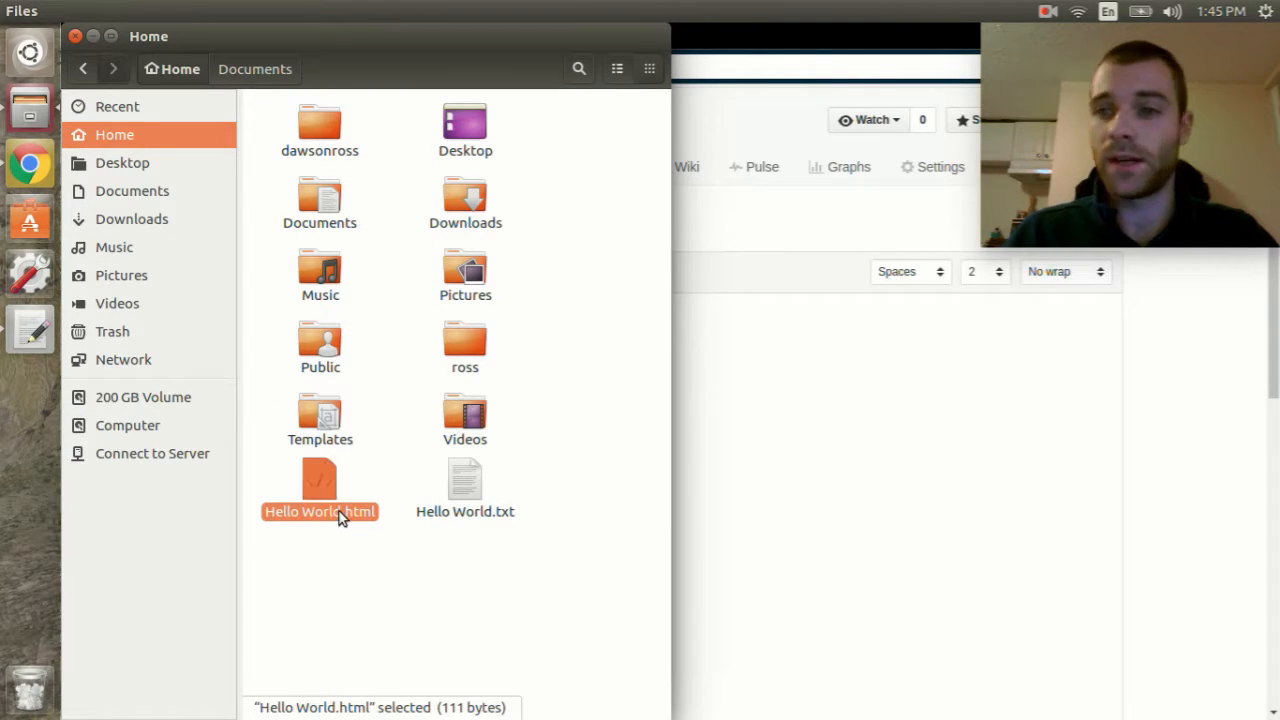
{"action": "double_click", "coordinate": [319, 470]}
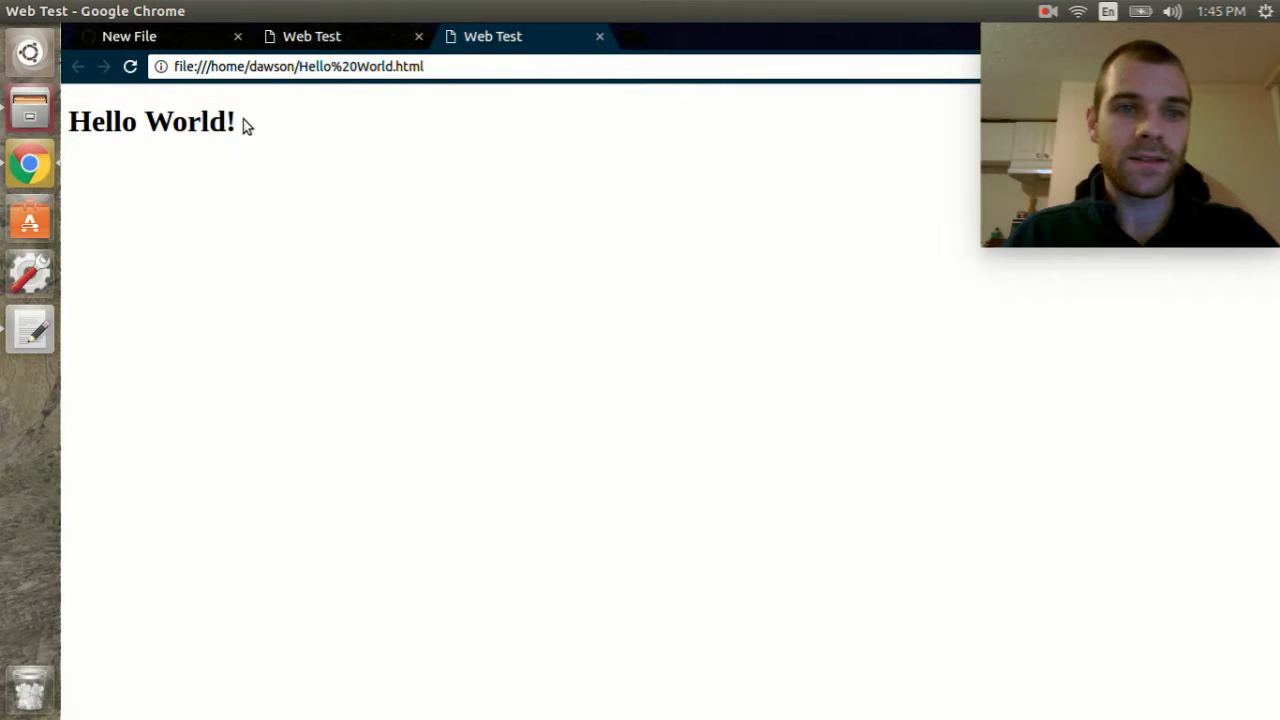
Step: Close the local Hello World preview tab and return to the GitHub New File tab
{"action": "left_click_drag", "start_coordinate": [243, 121], "coordinate": [87, 122]}
{"action": "left_click", "coordinate": [294, 146]}
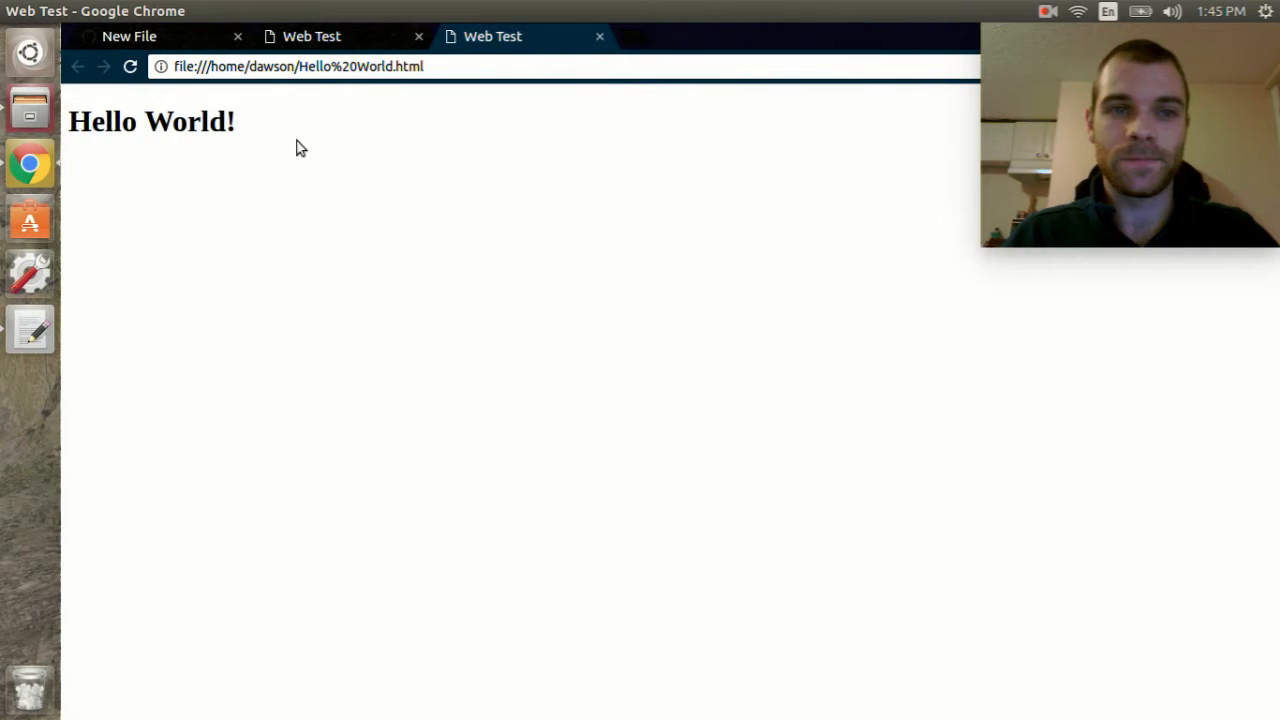
{"action": "left_click", "coordinate": [598, 38]}
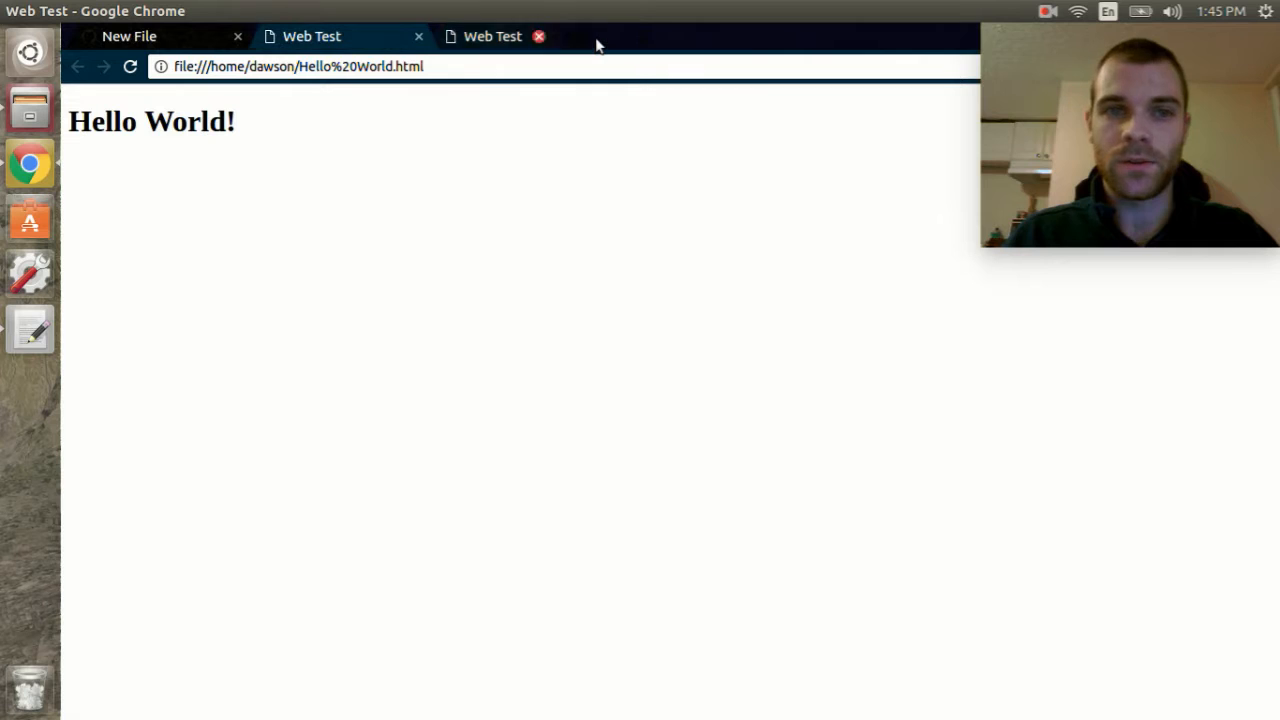
{"action": "left_click", "coordinate": [184, 32]}
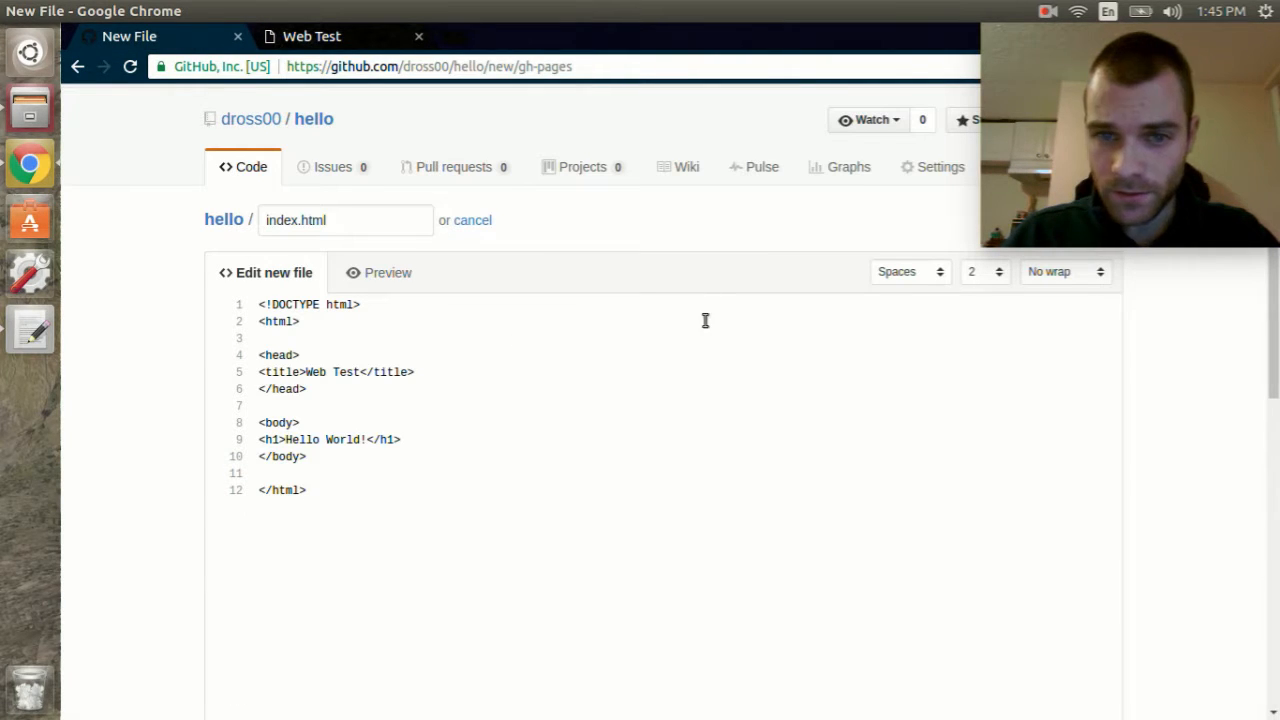
Step: Commit index.html to gh-pages and check it appears beside README.md
{"action": "scroll", "coordinate": [623, 289], "scroll_direction": "down", "scroll_amount": 7}
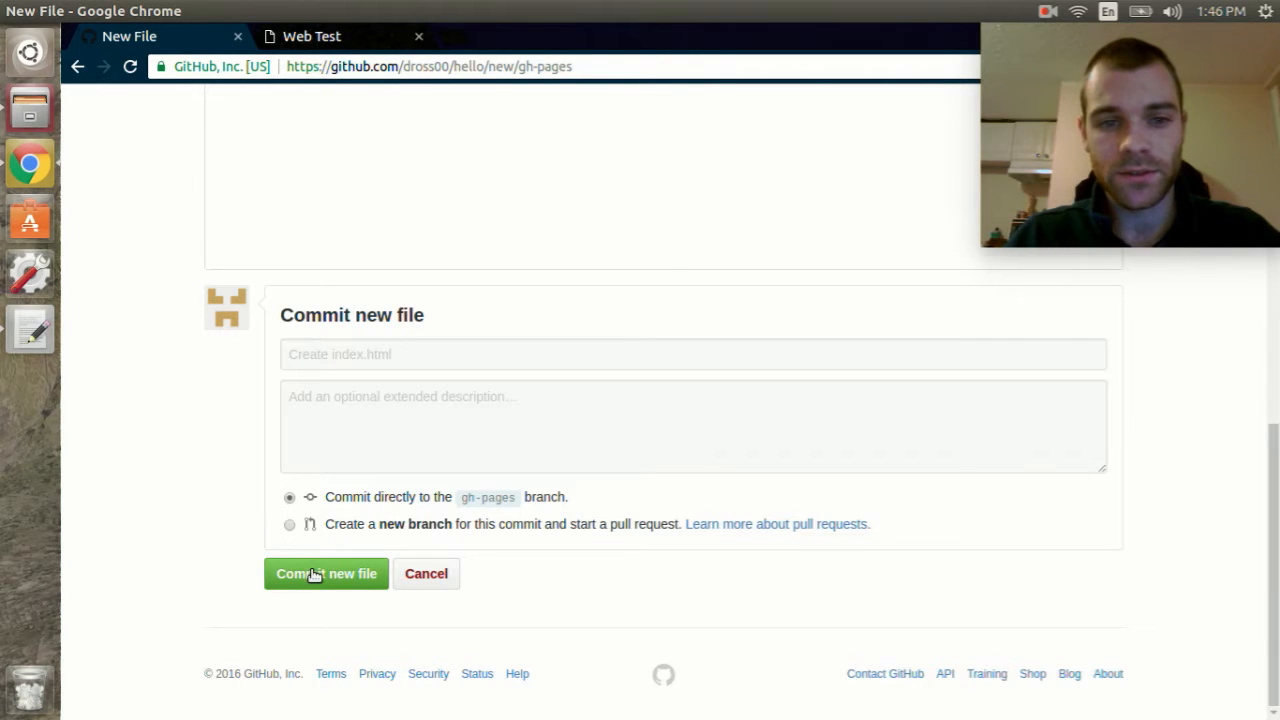
{"action": "left_click", "coordinate": [312, 574]}
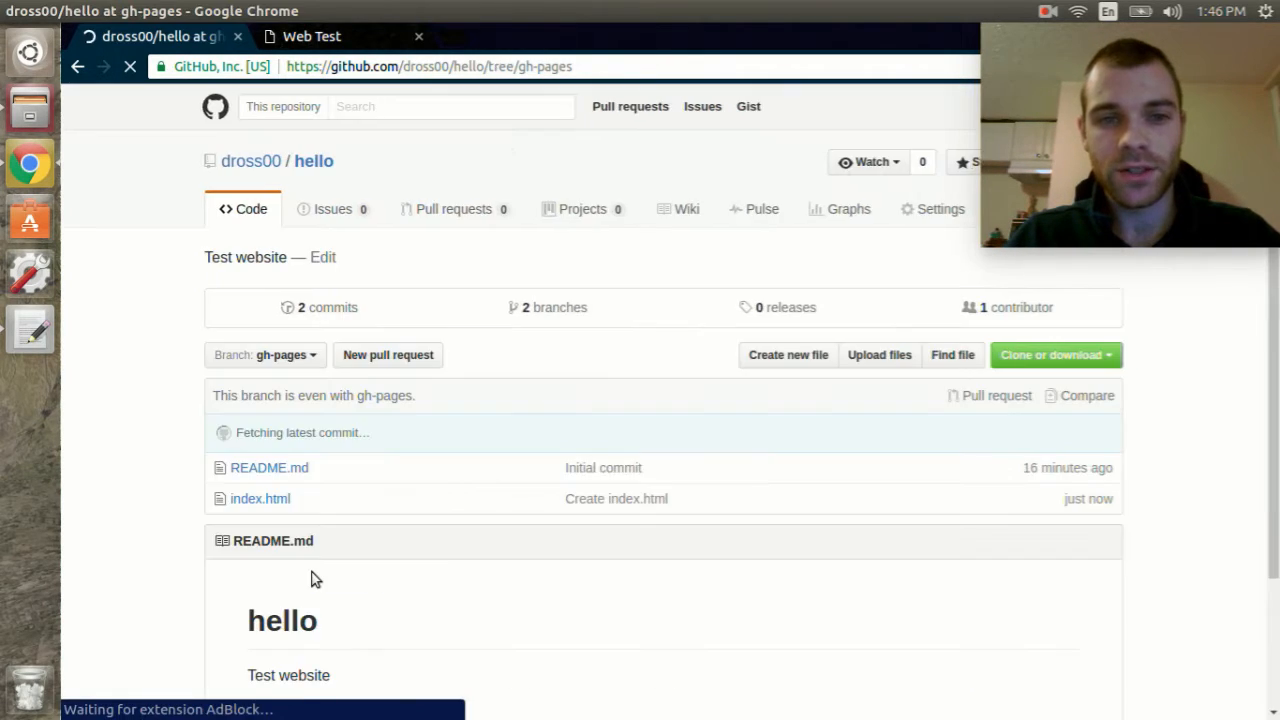
{"action": "scroll", "coordinate": [518, 384], "scroll_direction": "down", "scroll_amount": 3}
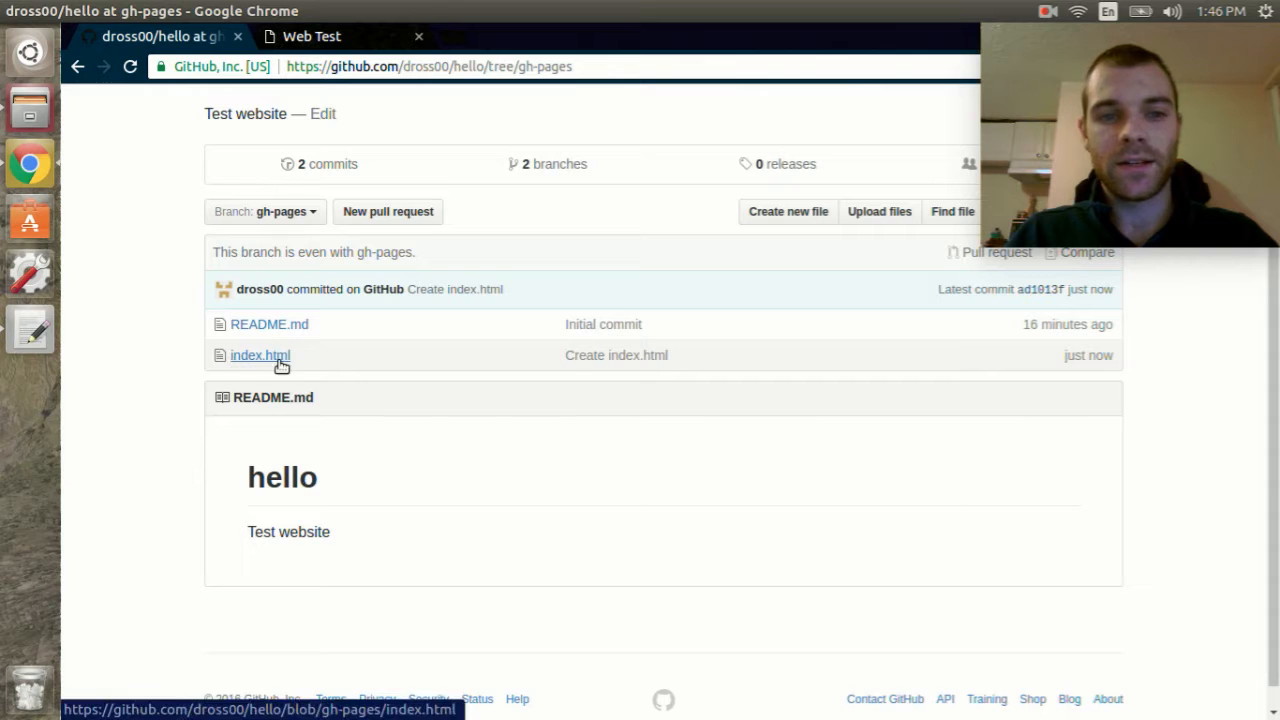
{"action": "scroll", "coordinate": [292, 360], "scroll_direction": "up", "scroll_amount": 3}
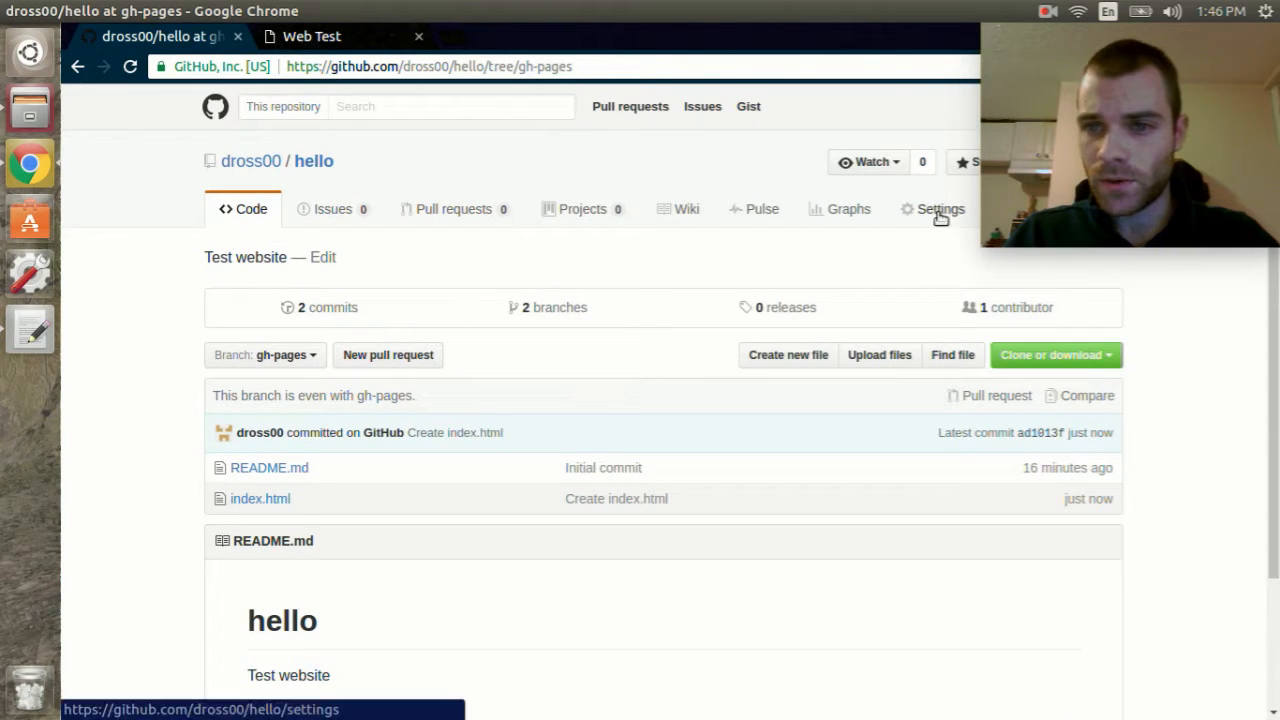
Step: Open the hello repository's settings and scroll to GitHub Pages, showing it published from gh-pages
{"action": "left_click", "coordinate": [942, 214]}
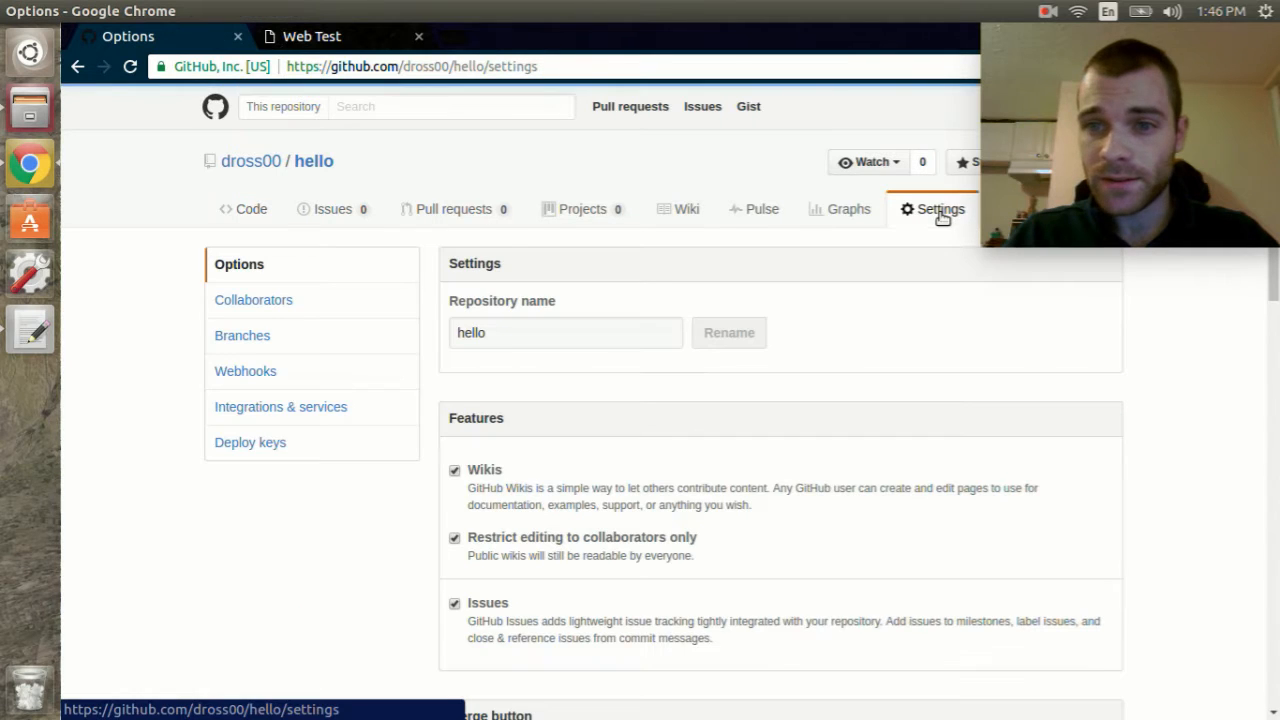
{"action": "scroll", "coordinate": [828, 416], "scroll_direction": "down", "scroll_amount": 10}
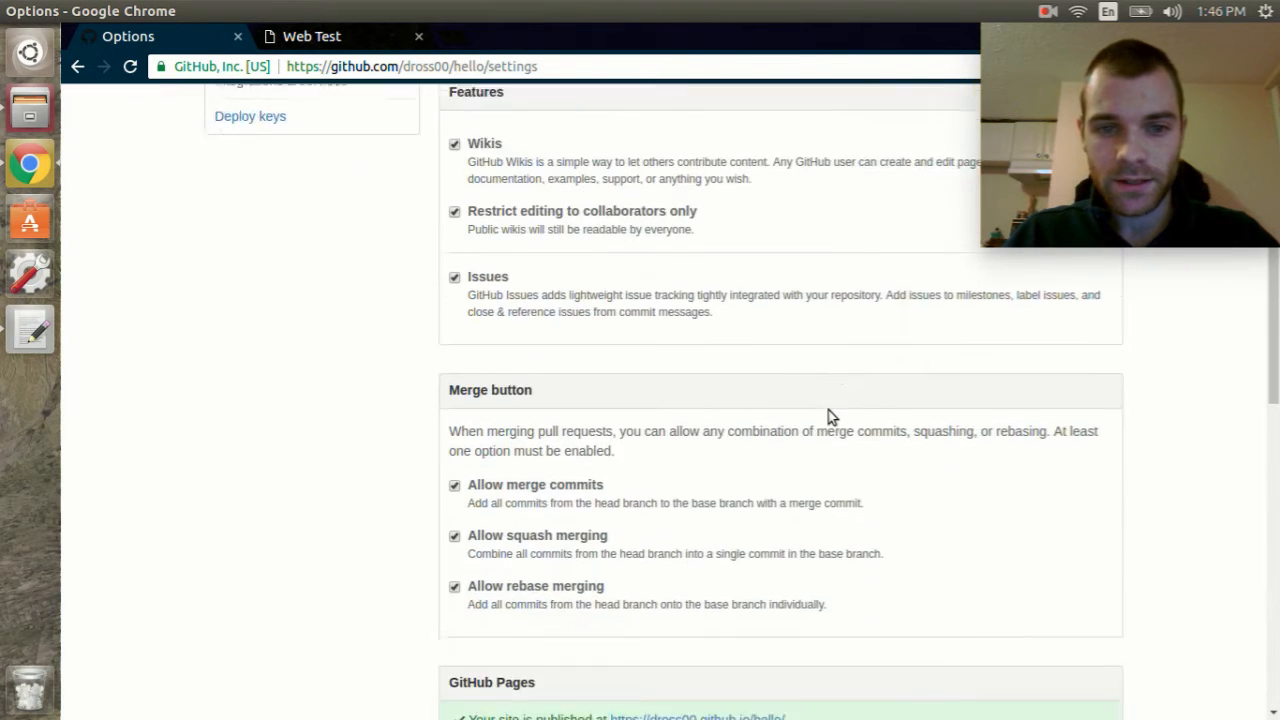
{"action": "scroll", "coordinate": [828, 416], "scroll_direction": "down", "scroll_amount": 2}
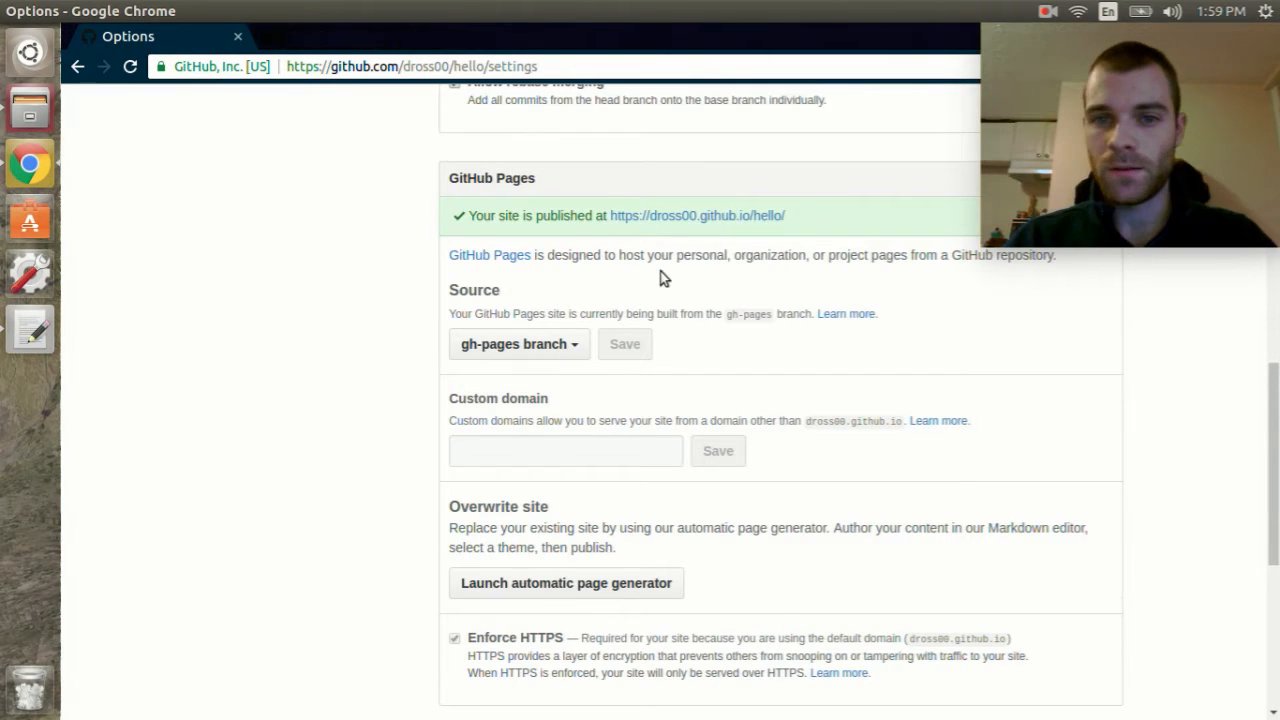
Step: Open the published dross00.github.io/hello/ page in a new tab and highlight its Hello World! heading
{"action": "middle_click", "coordinate": [637, 220]}
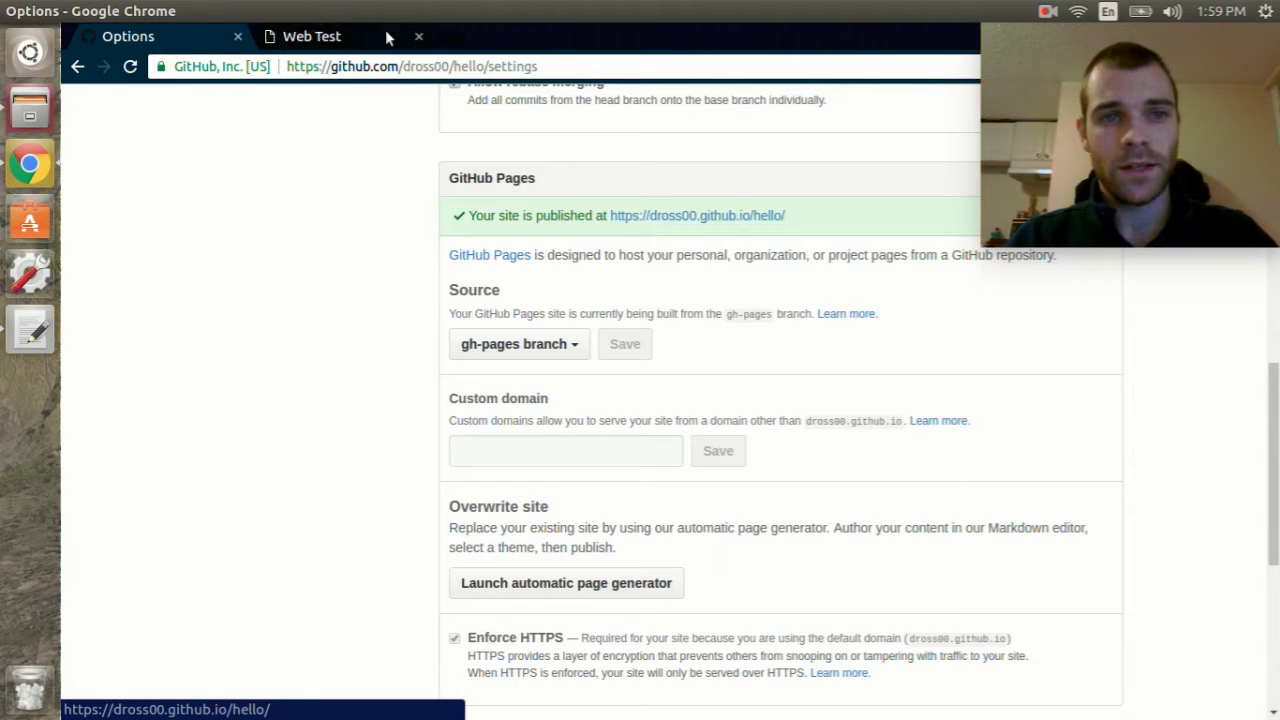
{"action": "left_click", "coordinate": [336, 35]}
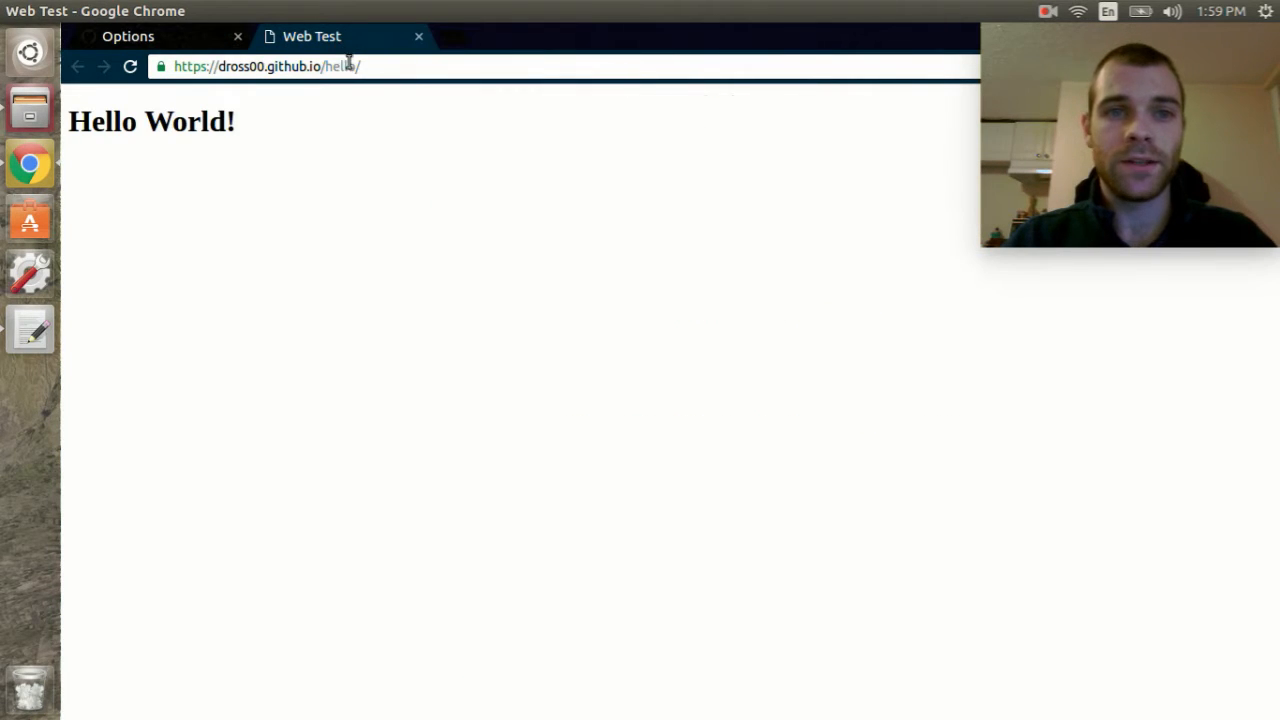
{"action": "left_click", "coordinate": [383, 66]}
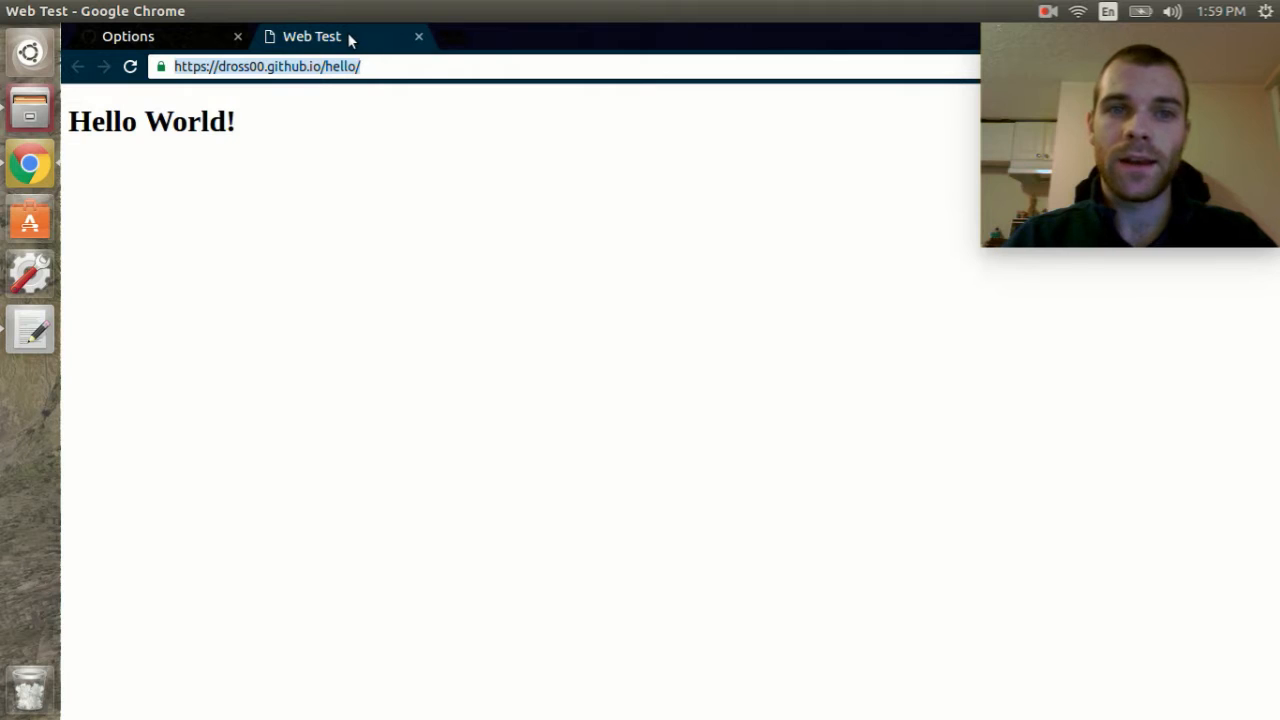
{"action": "left_click_drag", "start_coordinate": [262, 135], "coordinate": [116, 156]}
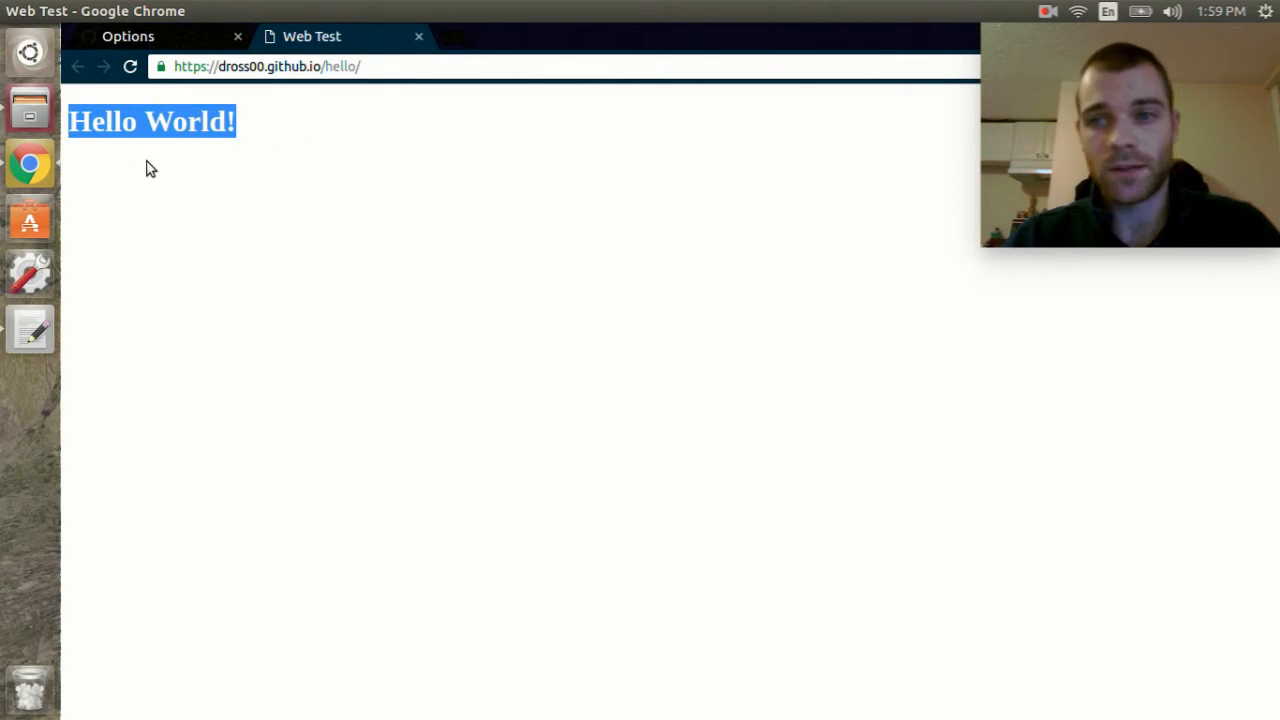
Step: Highlight the dross00.github.io domain and the hello/ repository parts of the page address
{"action": "left_click", "coordinate": [230, 70]}
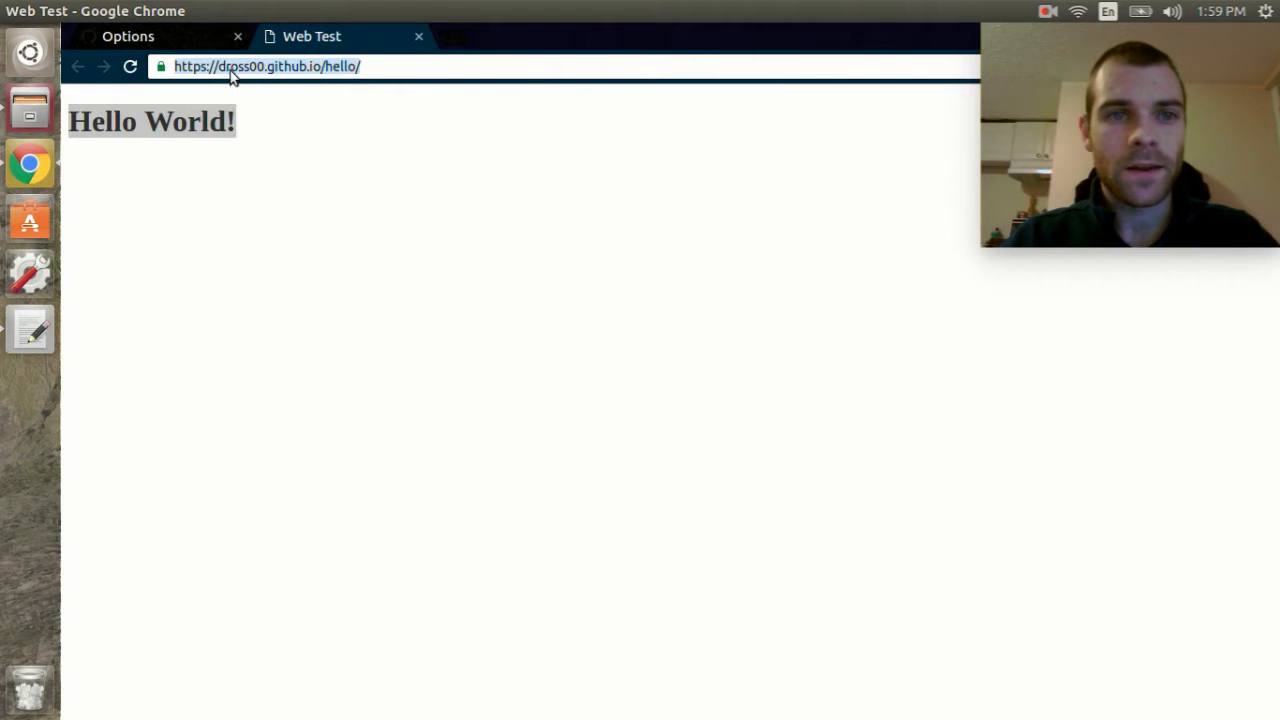
{"action": "left_click", "coordinate": [221, 70]}
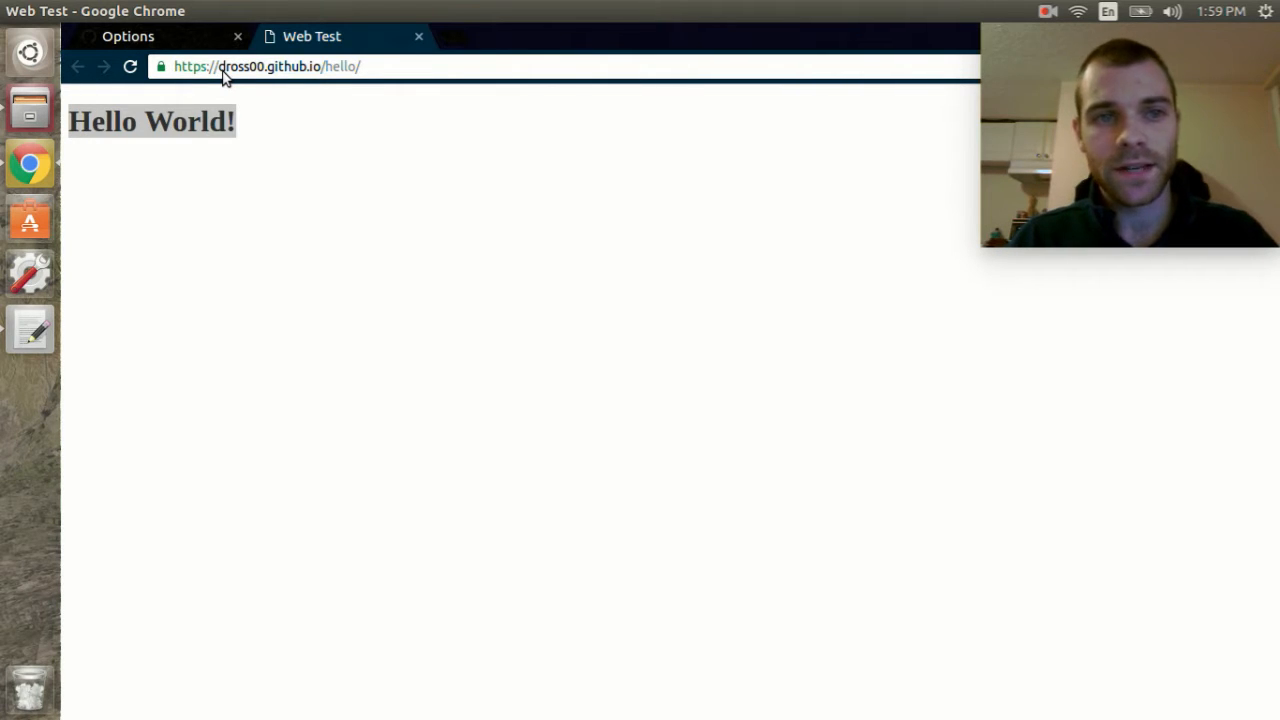
{"action": "key", "text": "shift+Right"}
{"action": "key", "text": "shift+Right"}
{"action": "key", "text": "shift+Right"}
{"action": "key", "text": "shift+Right"}
{"action": "key", "text": "shift+Right"}
{"action": "key", "text": "shift+Right"}
{"action": "key", "text": "shift+Right"}
{"action": "key", "text": "shift+Right"}
{"action": "key", "text": "shift+Right"}
{"action": "key", "text": "shift+Right"}
{"action": "key", "text": "shift+Right"}
{"action": "key", "text": "shift+Right"}
{"action": "key", "text": "shift+Right"}
{"action": "key", "text": "shift+Right"}
{"action": "key", "text": "shift+Right"}
{"action": "key", "text": "shift+Right"}
{"action": "key", "text": "shift+Right"}
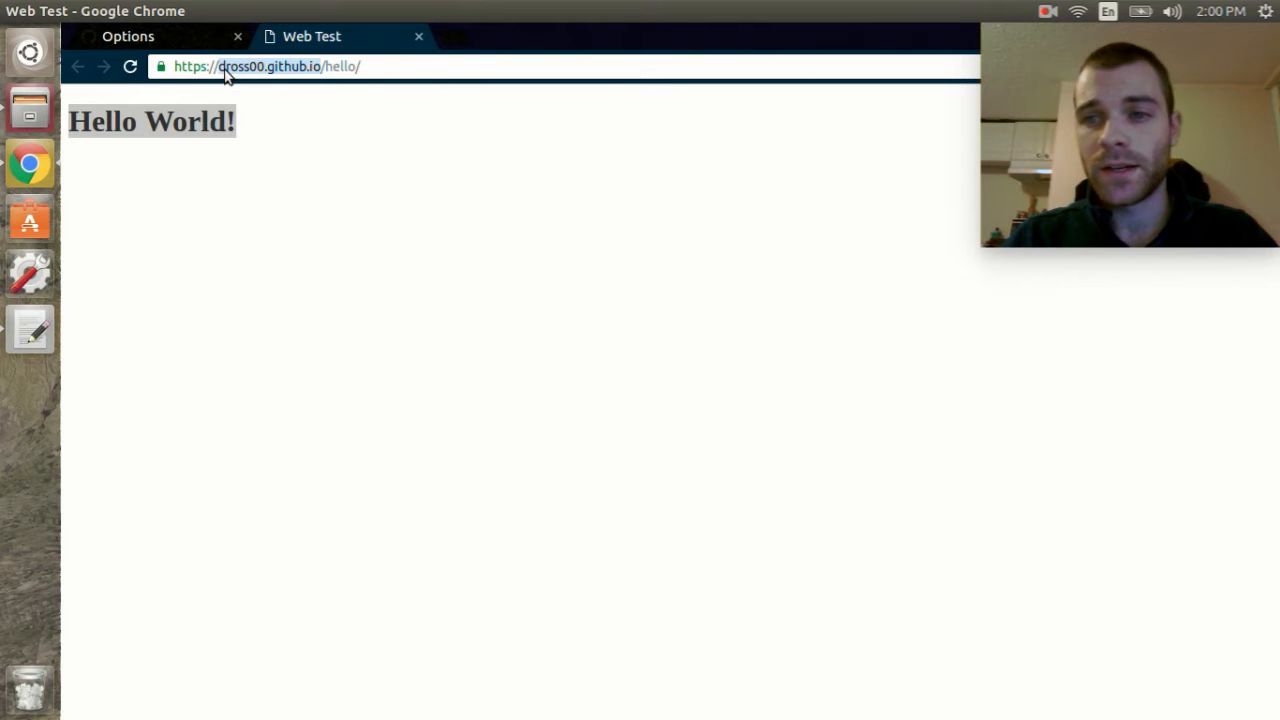
{"action": "left_click_drag", "start_coordinate": [213, 66], "coordinate": [321, 66]}
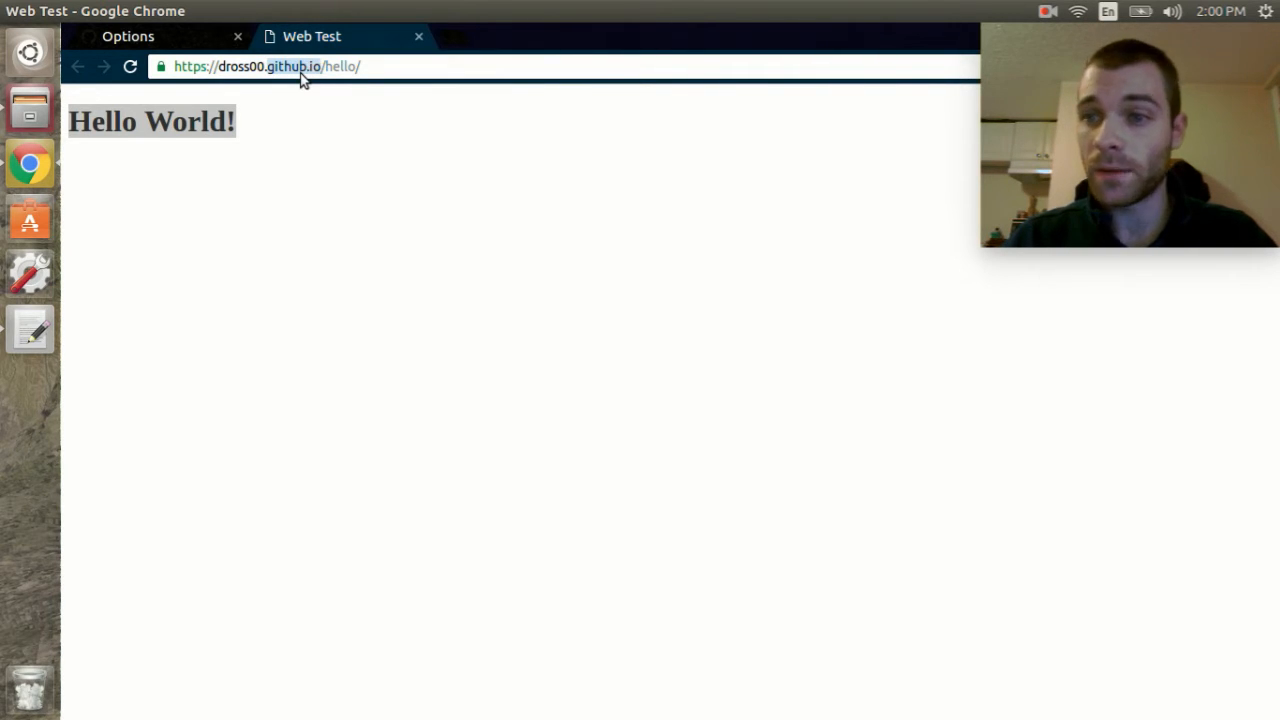
{"action": "left_click", "coordinate": [328, 66]}
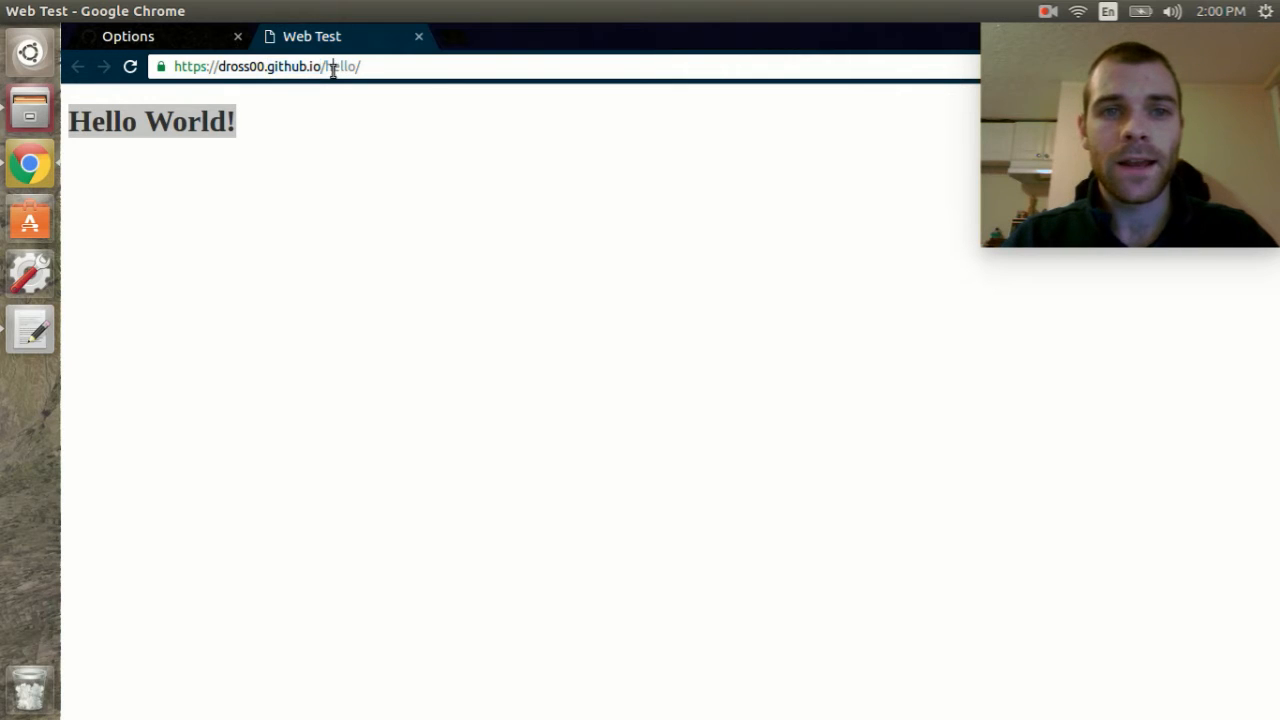
{"action": "left_click_drag", "start_coordinate": [324, 66], "coordinate": [366, 66]}
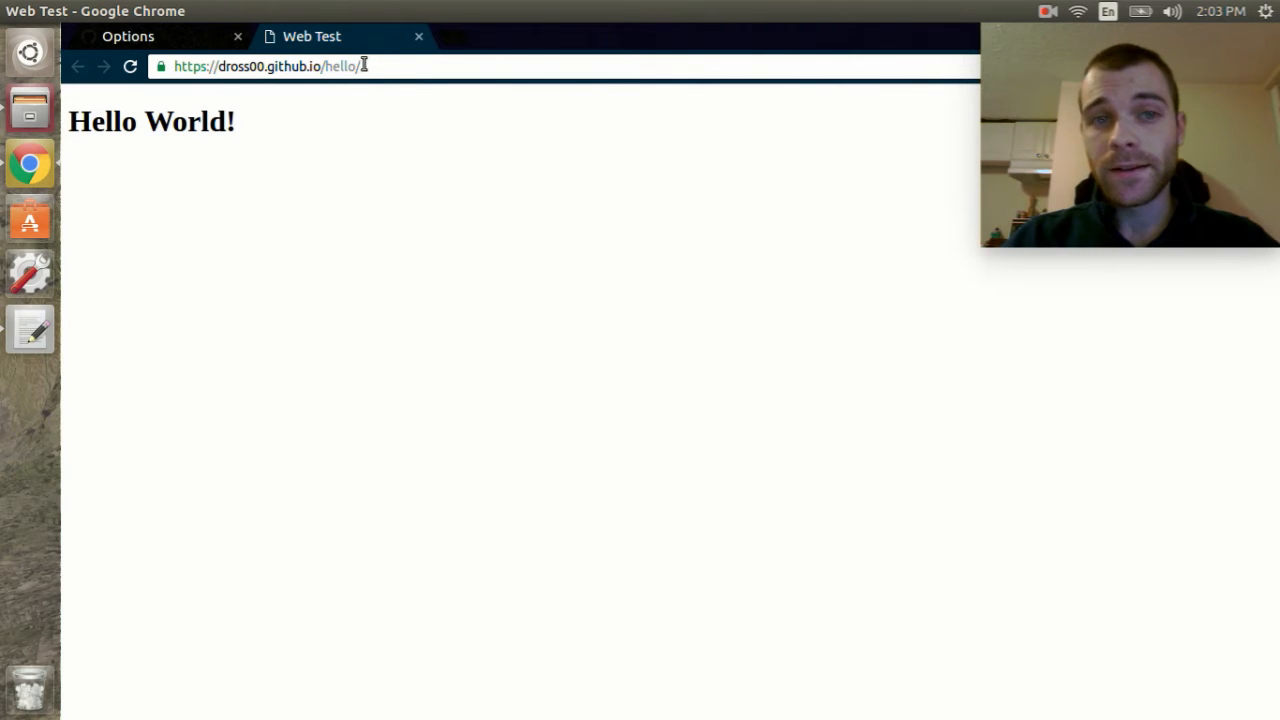
{"action": "left_click", "coordinate": [366, 66]}
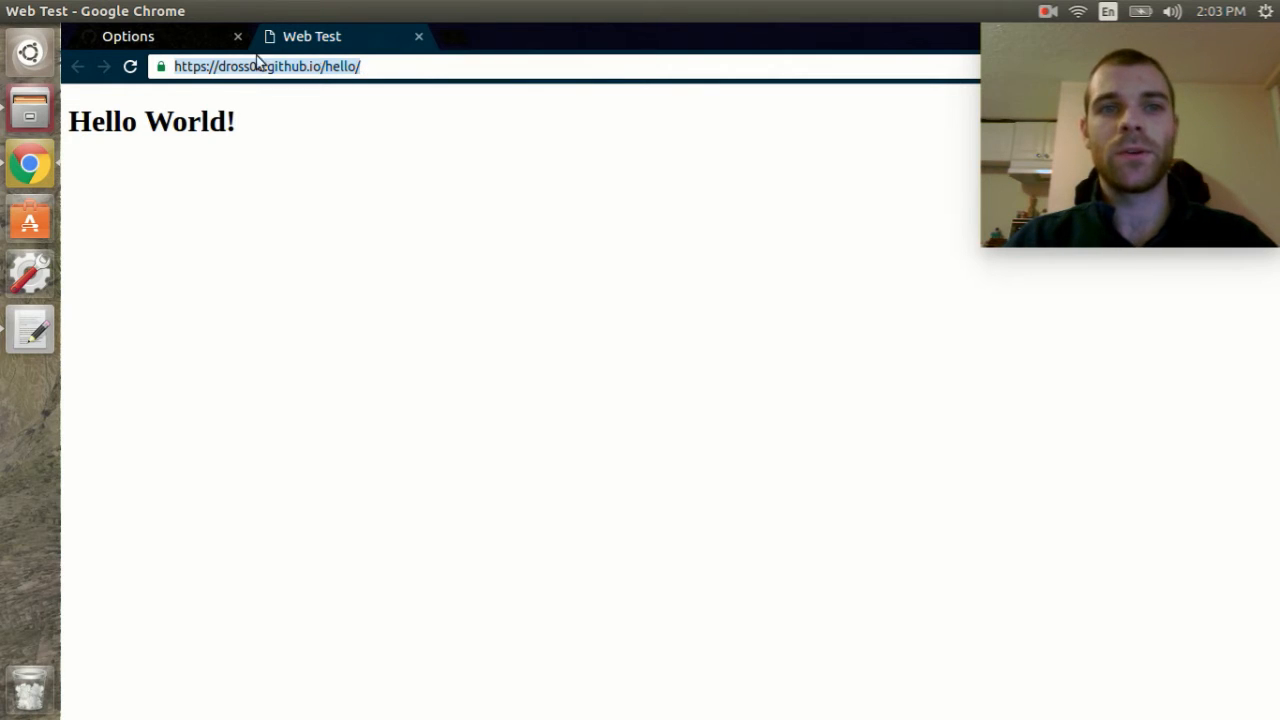
Step: Go from the hello Pages settings to the dross00 profile and open the ross repository
{"action": "left_click", "coordinate": [165, 38]}
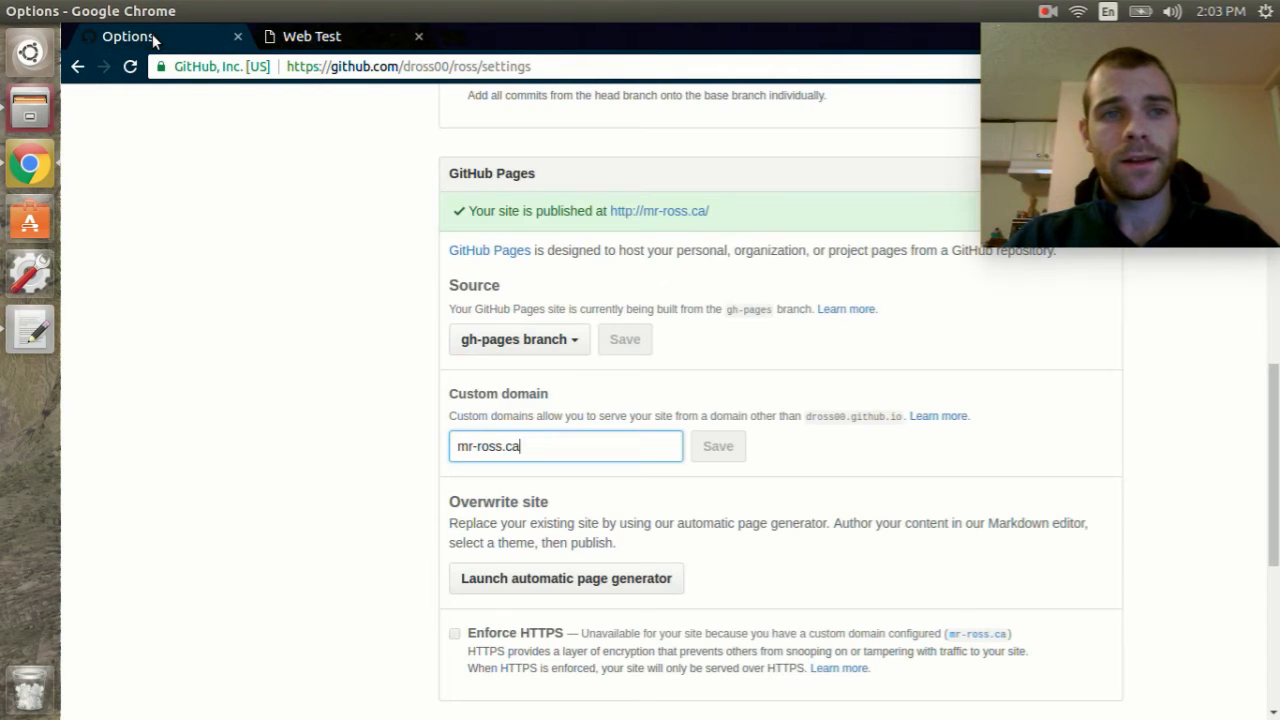
{"action": "scroll", "coordinate": [340, 298], "scroll_direction": "up", "scroll_amount": 15}
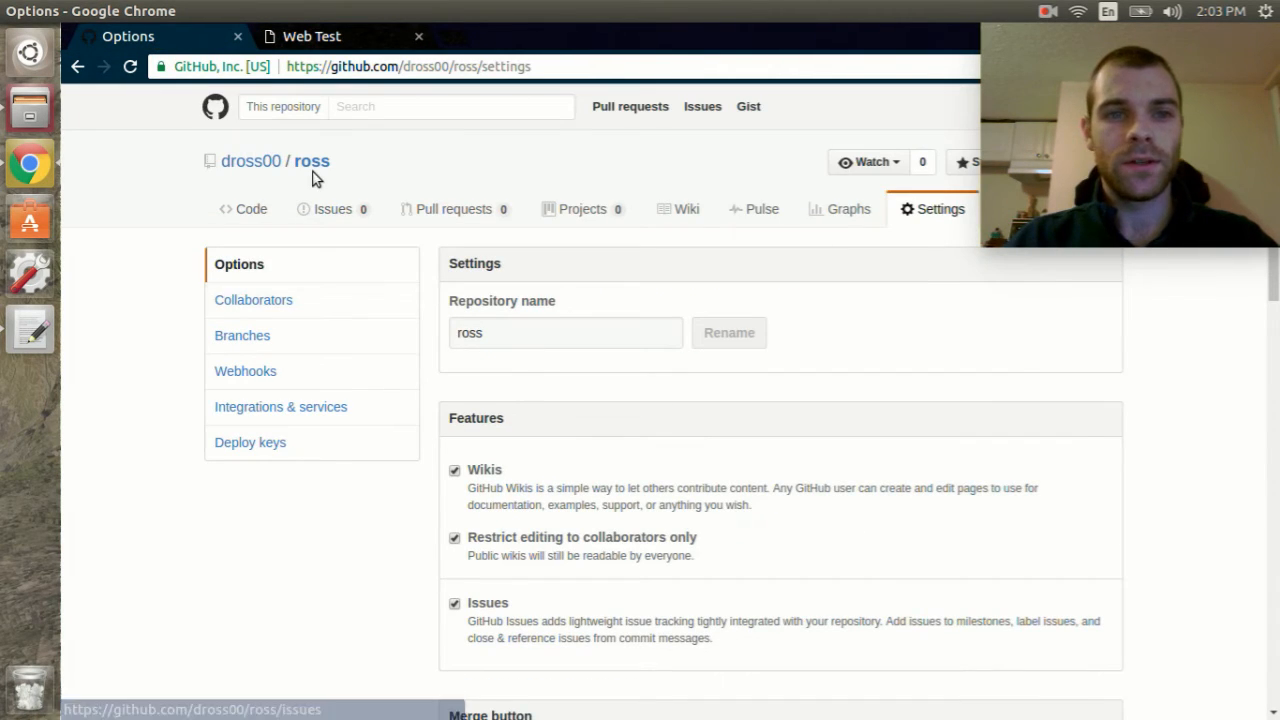
{"action": "left_click", "coordinate": [265, 165]}
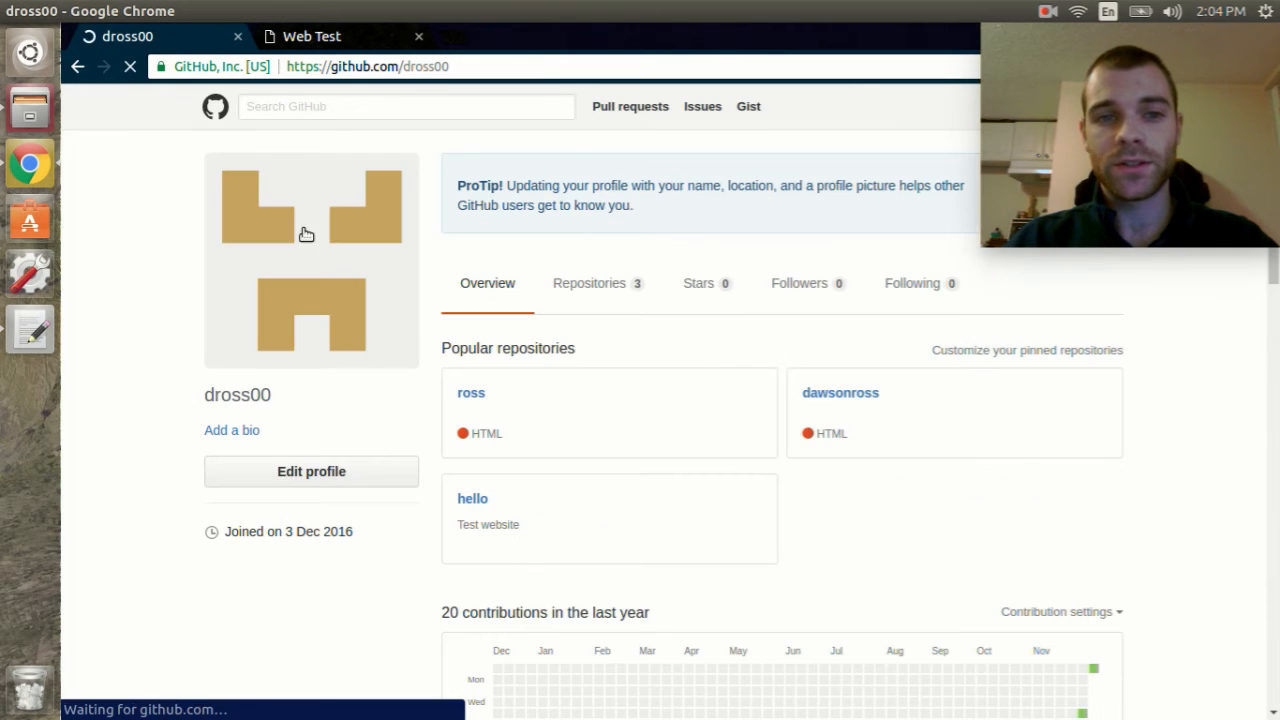
{"action": "scroll", "coordinate": [440, 320], "scroll_direction": "down", "scroll_amount": 3}
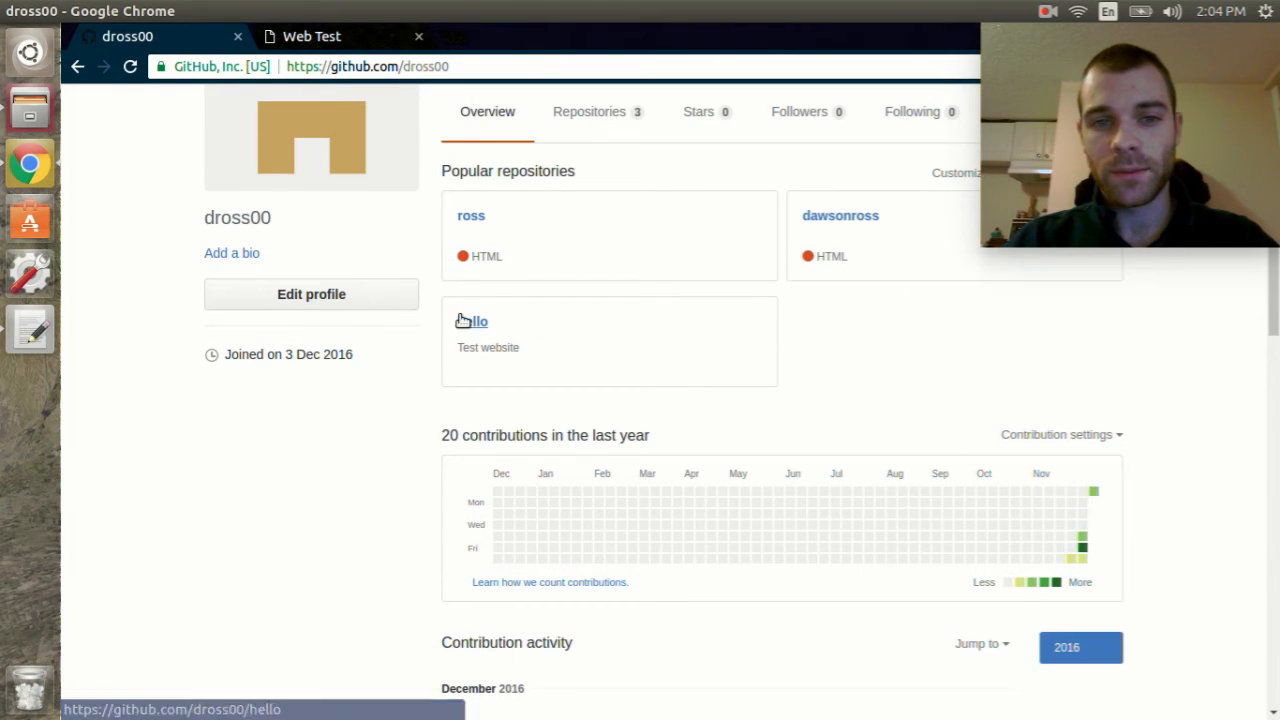
{"action": "left_click", "coordinate": [472, 217]}
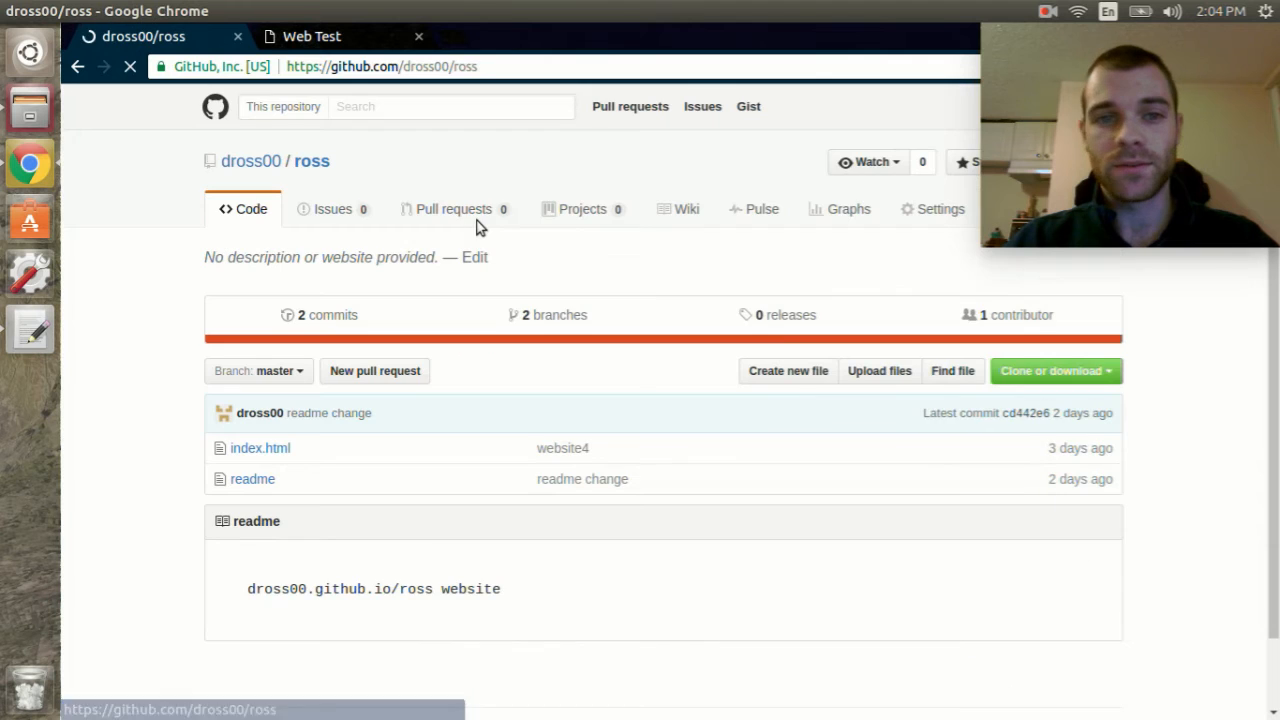
Step: Show the ross repository's GitHub Pages settings and point out its mr-ross.ca custom domain
{"action": "left_click", "coordinate": [941, 209]}
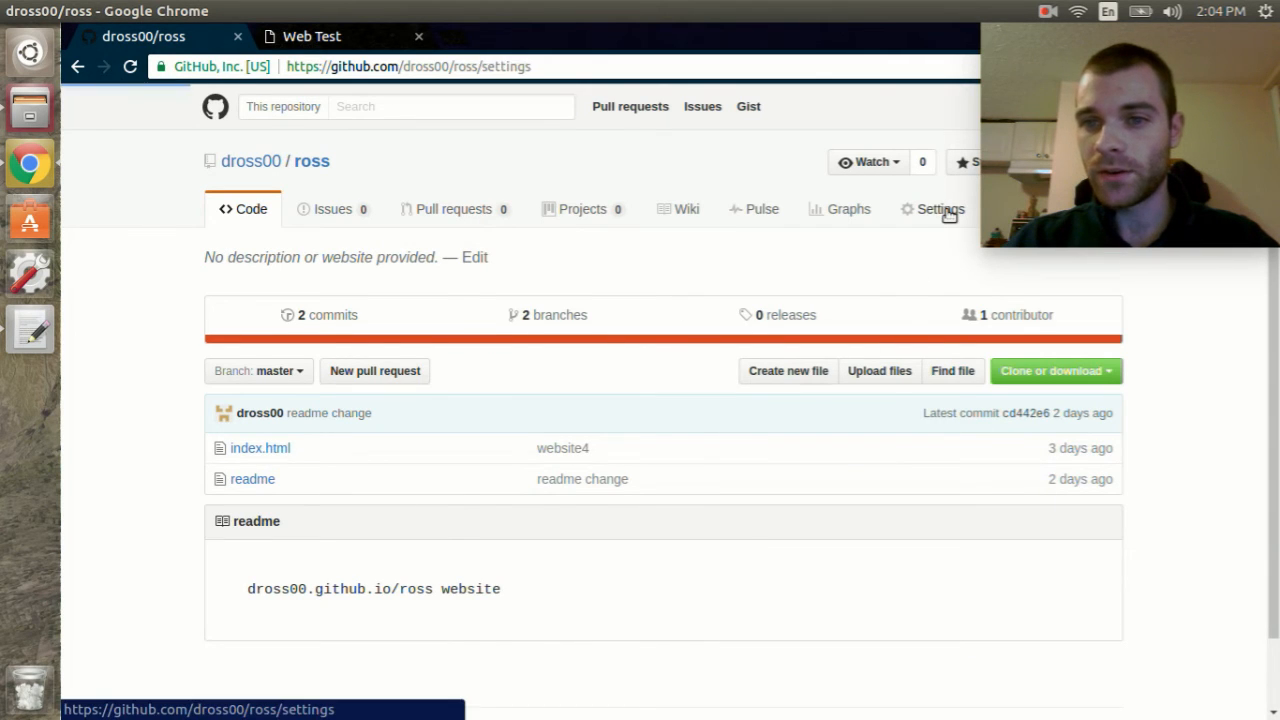
{"action": "scroll", "coordinate": [658, 277], "scroll_direction": "down", "scroll_amount": 1}
{"action": "scroll", "coordinate": [658, 277], "scroll_direction": "down", "scroll_amount": 10}
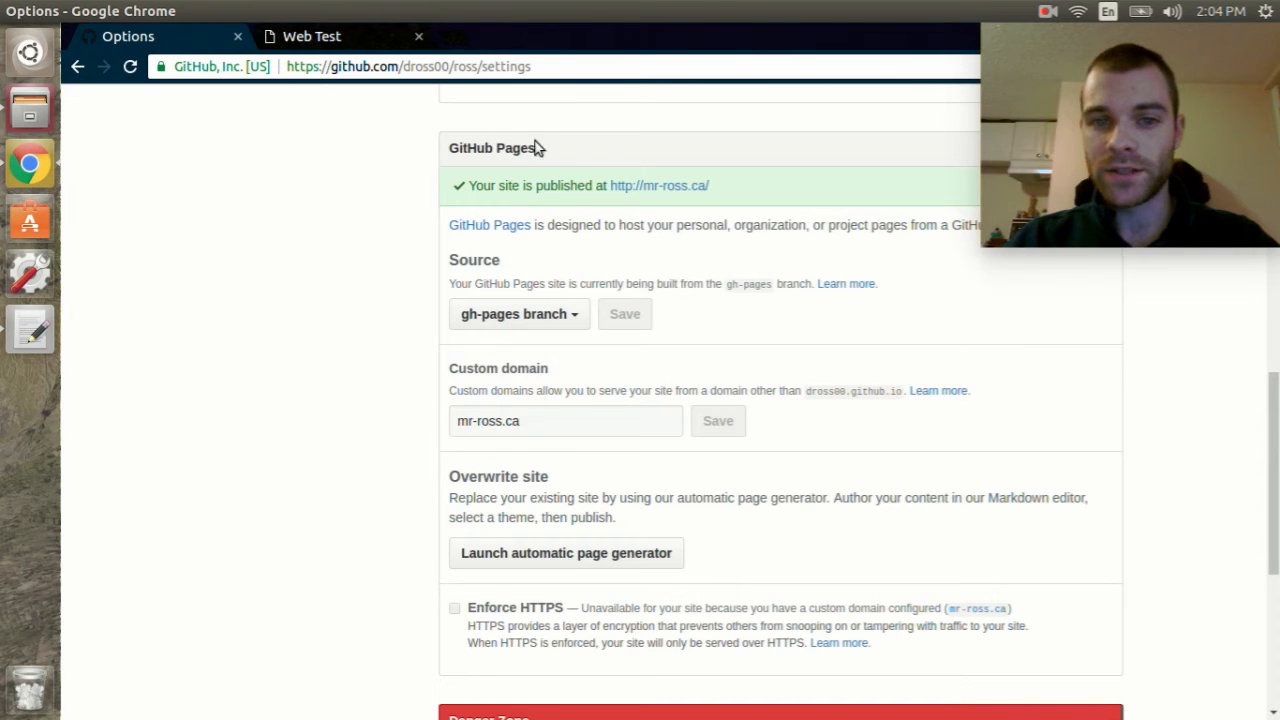
{"action": "left_click_drag", "start_coordinate": [457, 371], "coordinate": [560, 370]}
{"action": "left_click", "coordinate": [563, 368]}
{"action": "left_click", "coordinate": [523, 429]}
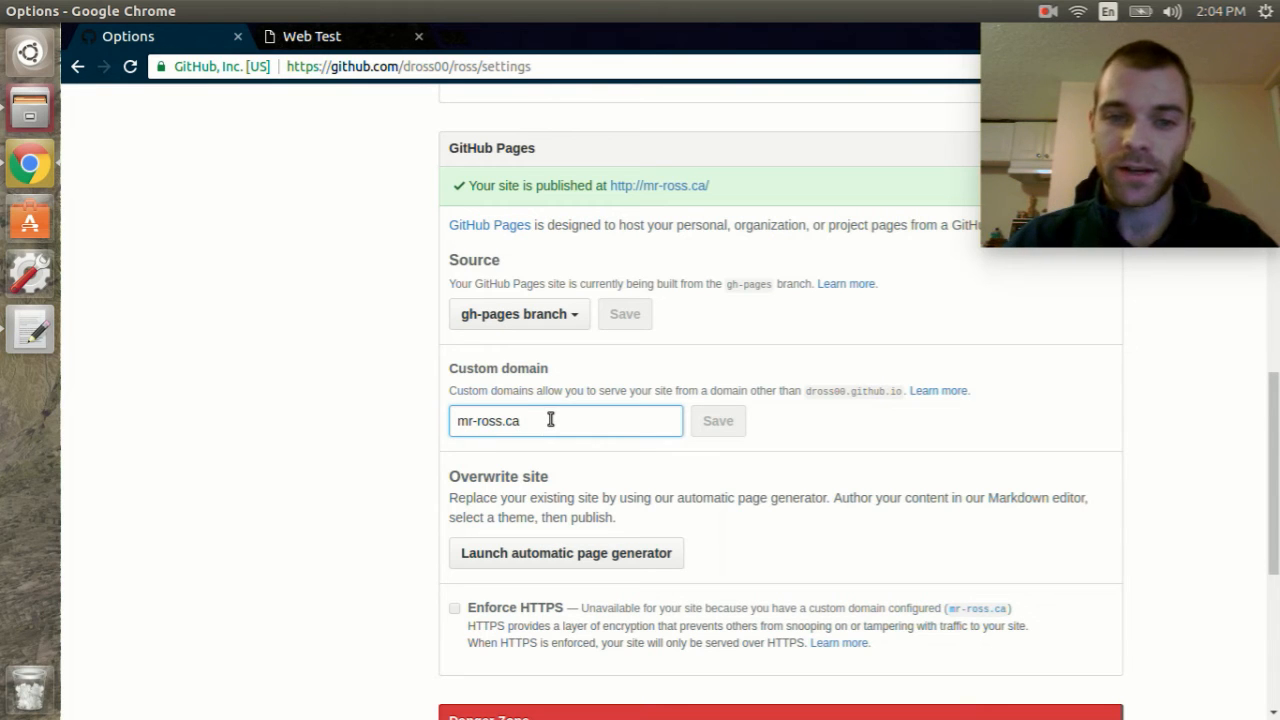
Step: Load mr-ross.ca in a new tab and highlight its Welcome page text
{"action": "left_click", "coordinate": [384, 37]}
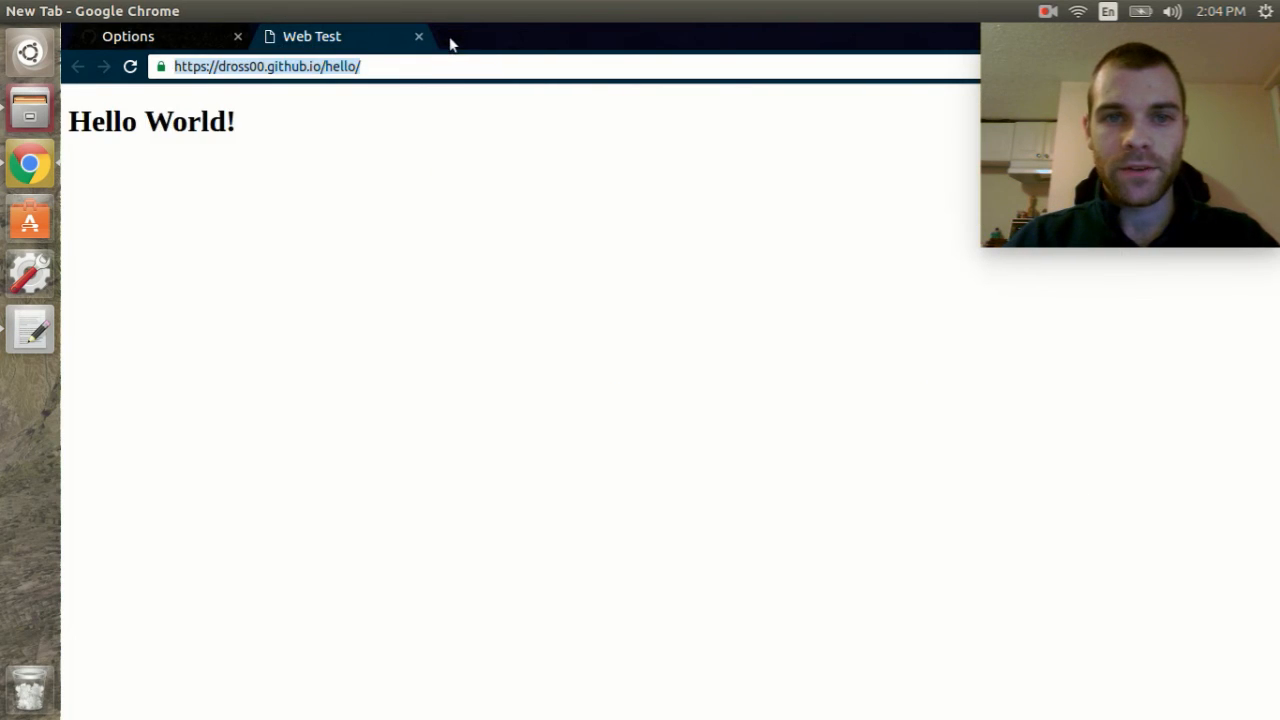
{"action": "left_click", "coordinate": [450, 44]}
{"action": "type", "text": "mr-ross"}
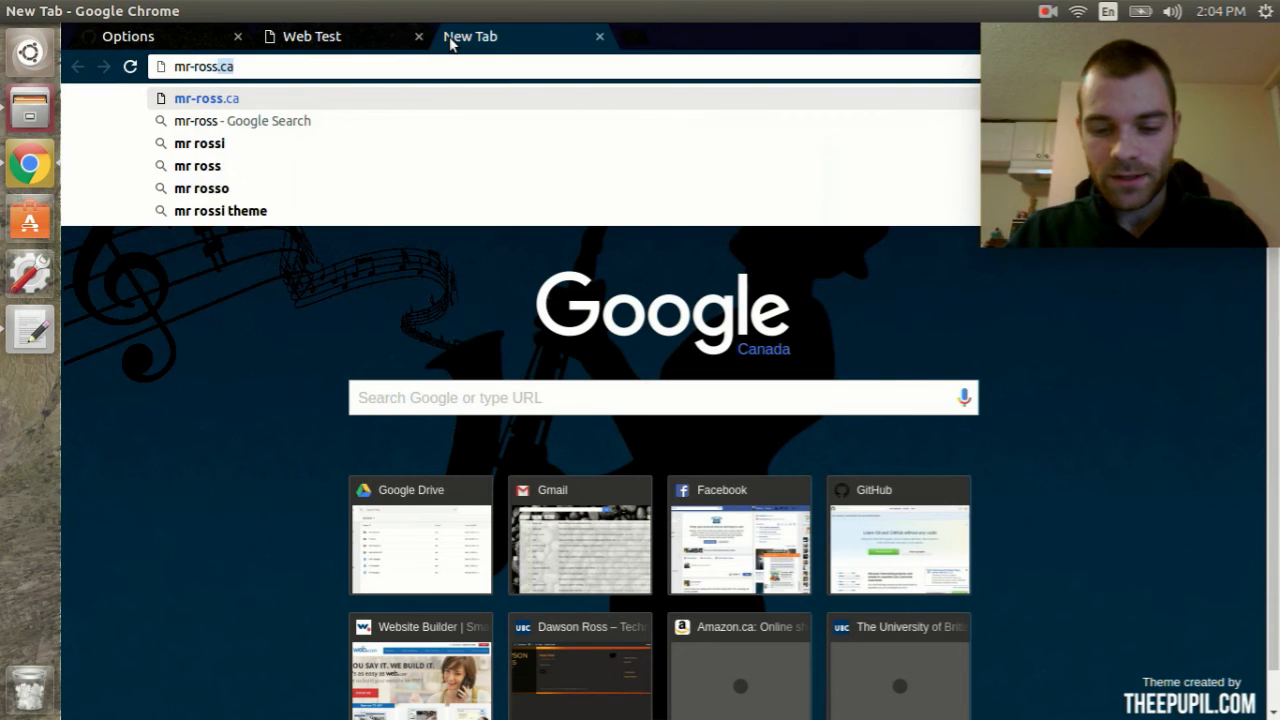
{"action": "type", "text": ".ca"}
{"action": "key", "text": "Return"}
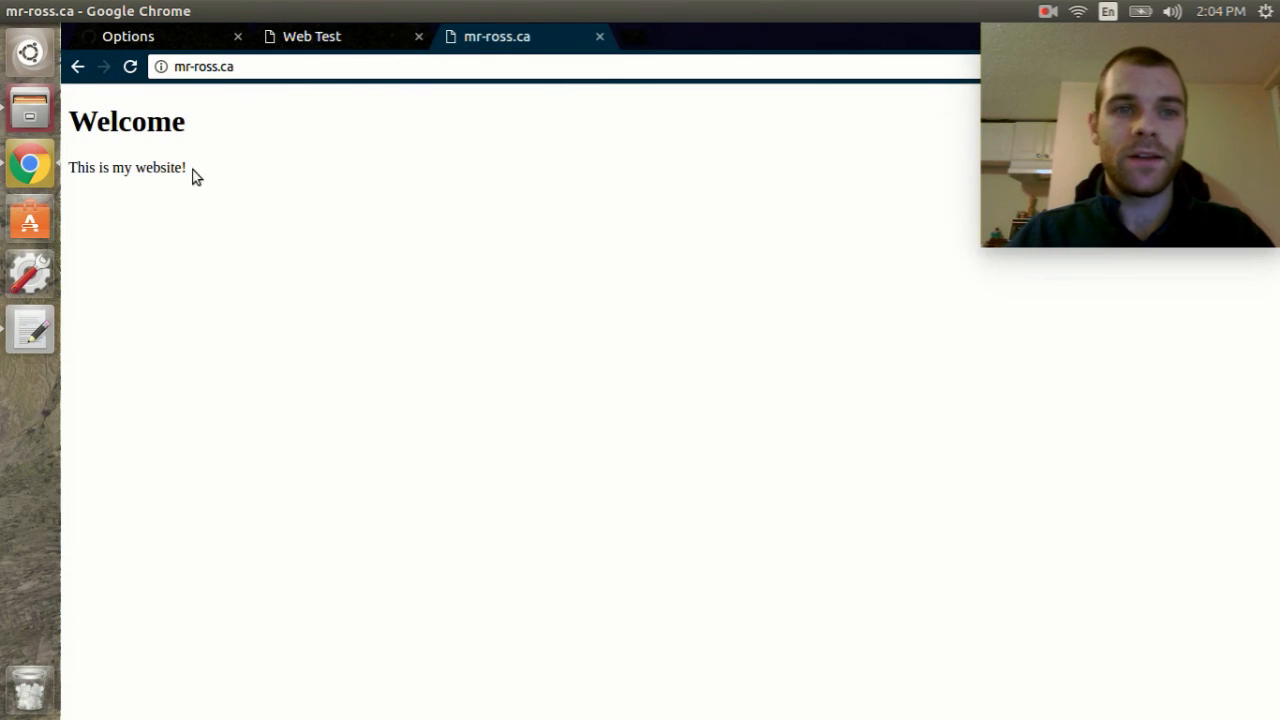
{"action": "left_click_drag", "start_coordinate": [175, 170], "coordinate": [97, 122]}
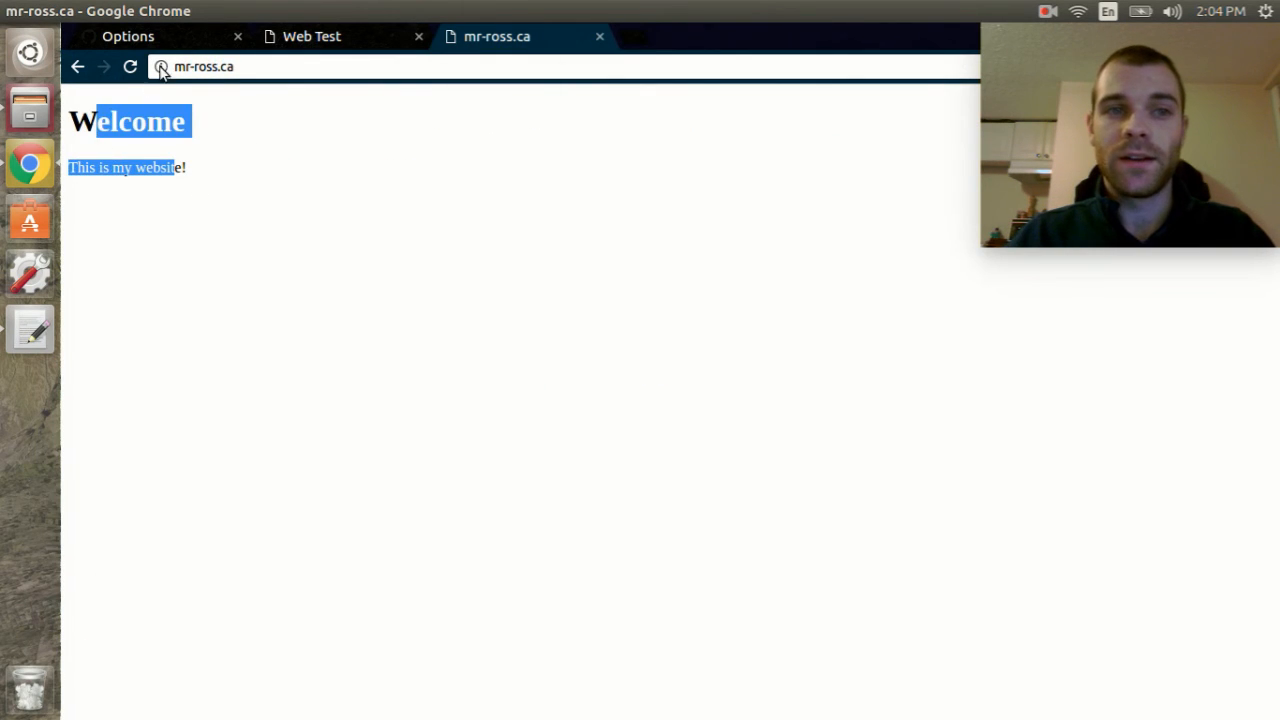
{"action": "left_click", "coordinate": [206, 172]}
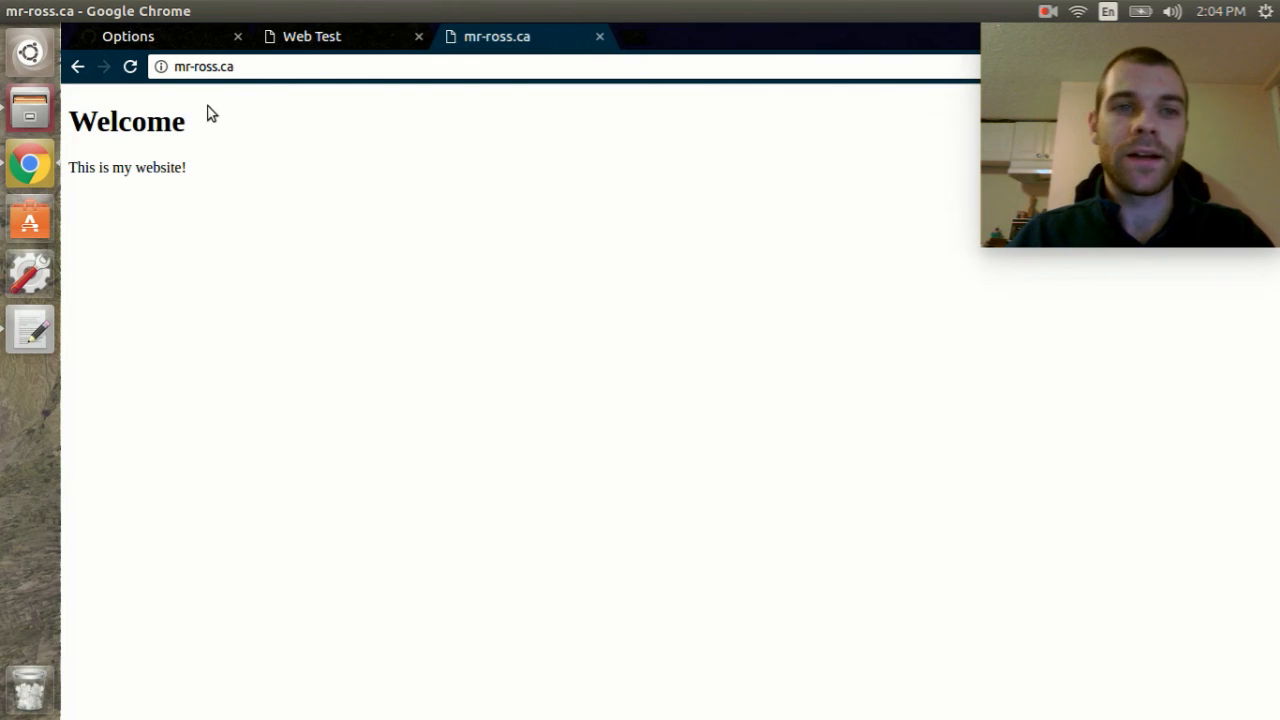
Step: Compare the mr-ross.ca address with the Hello World page and ross Pages settings tabs
{"action": "left_click", "coordinate": [250, 66]}
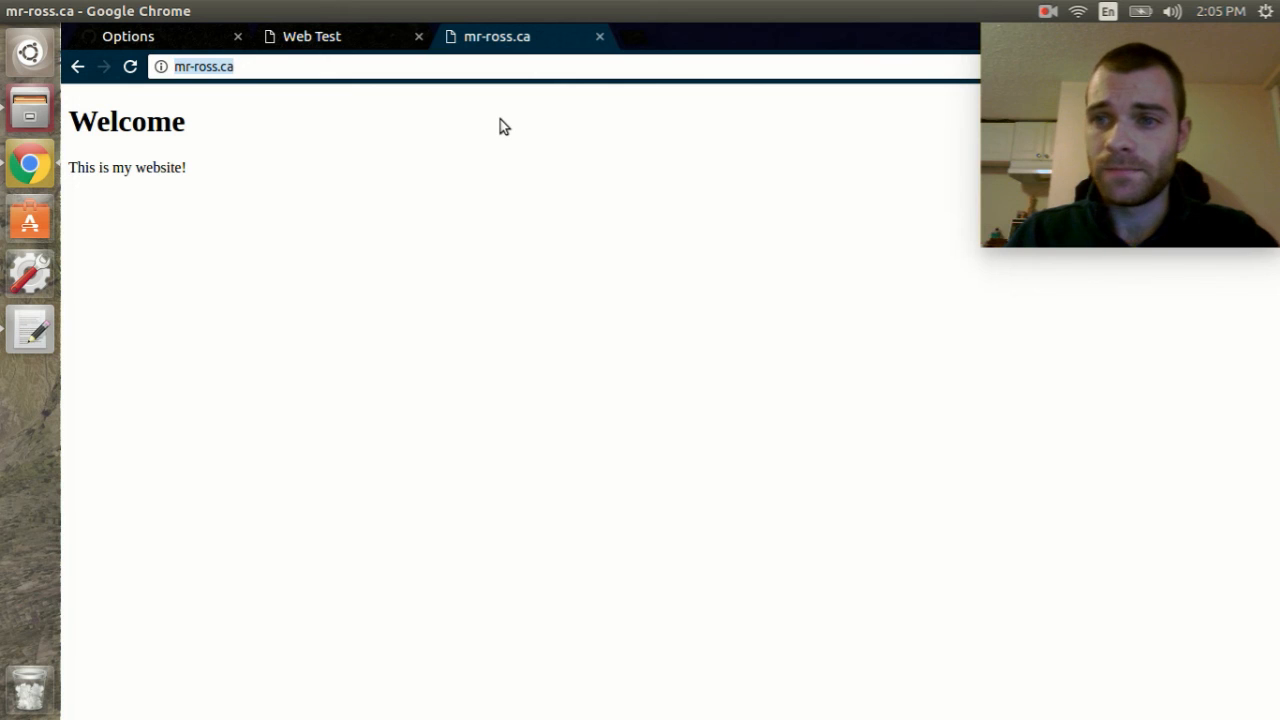
{"action": "left_click", "coordinate": [247, 66]}
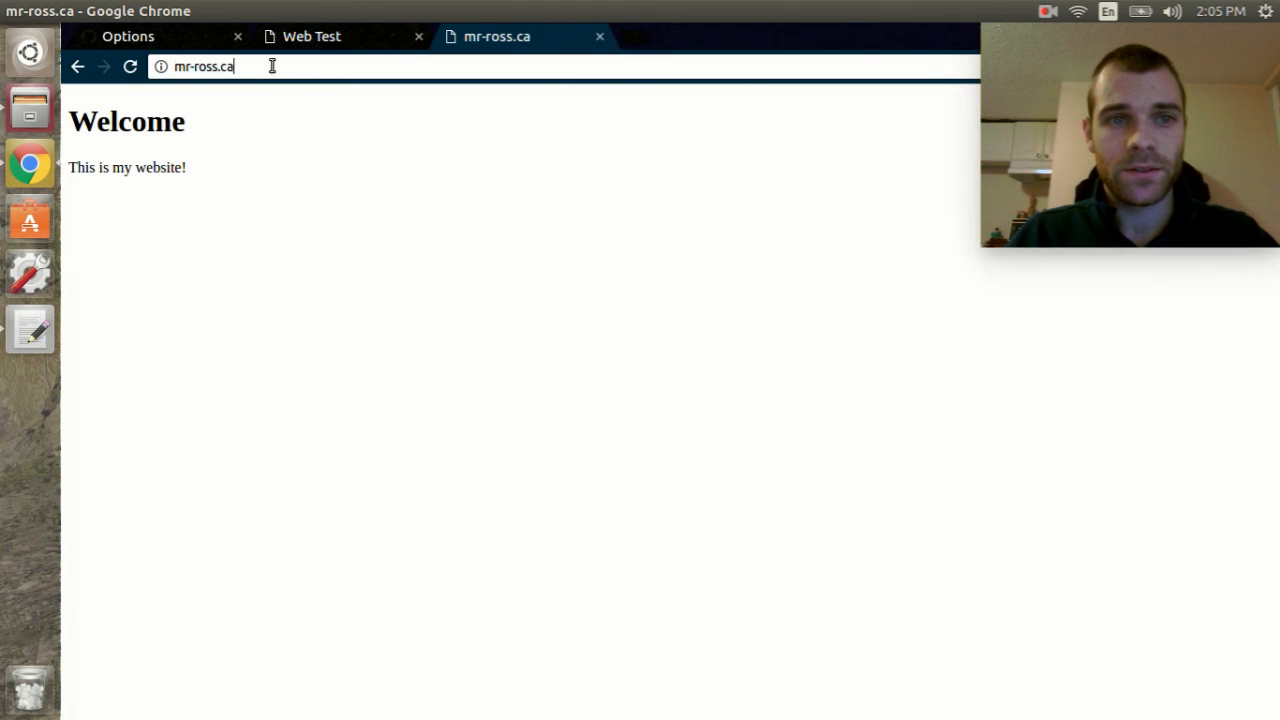
{"action": "left_click", "coordinate": [345, 42]}
{"action": "left_click", "coordinate": [186, 47]}
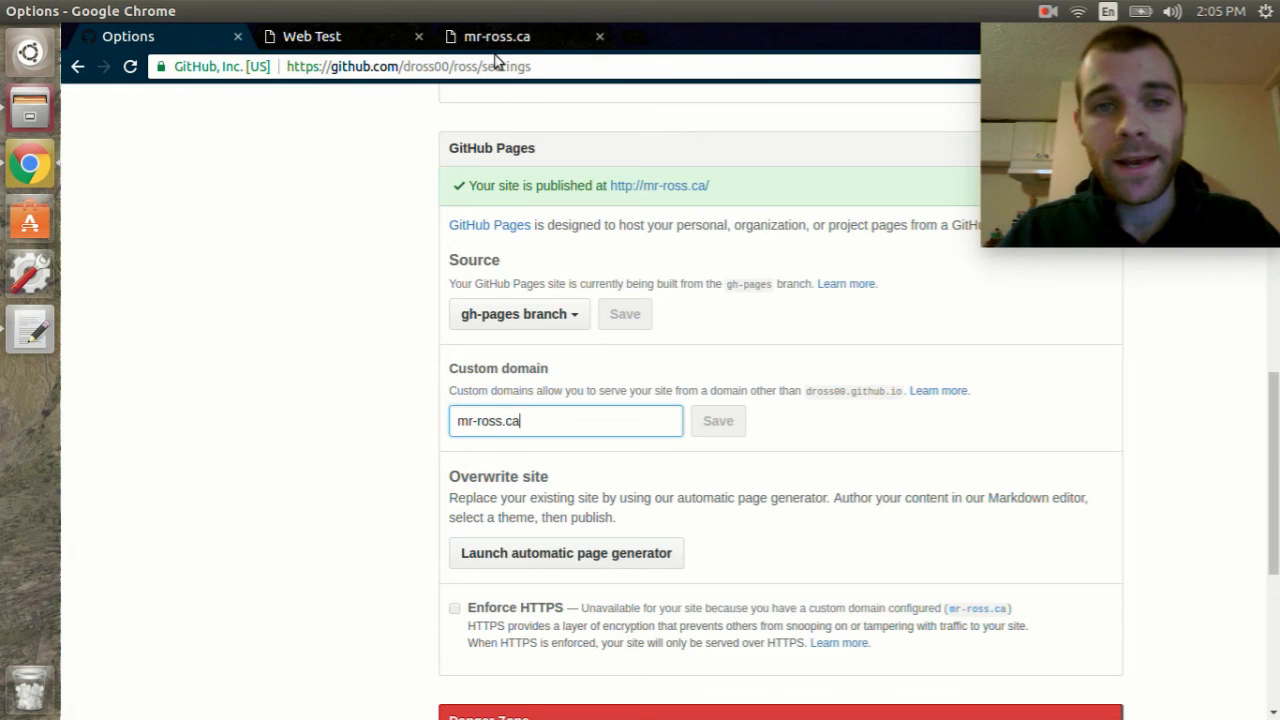
{"action": "left_click", "coordinate": [494, 38]}
{"action": "left_click_drag", "start_coordinate": [246, 66], "coordinate": [99, 70]}
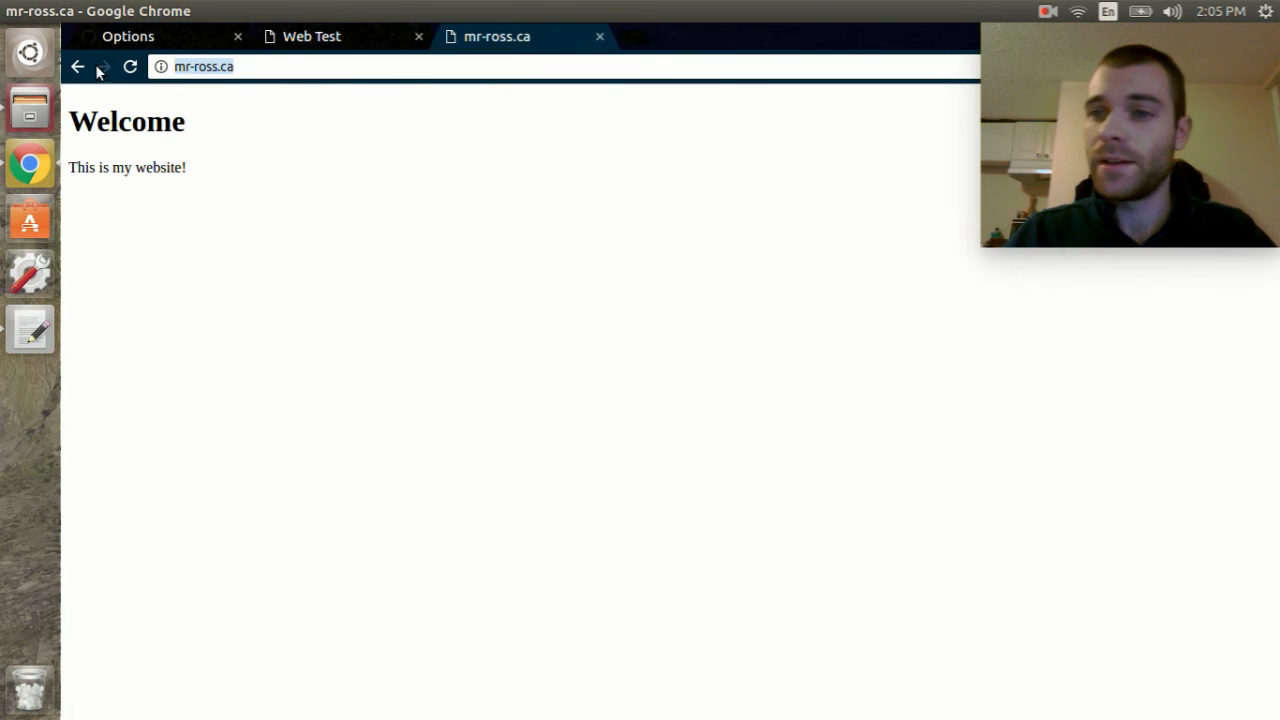